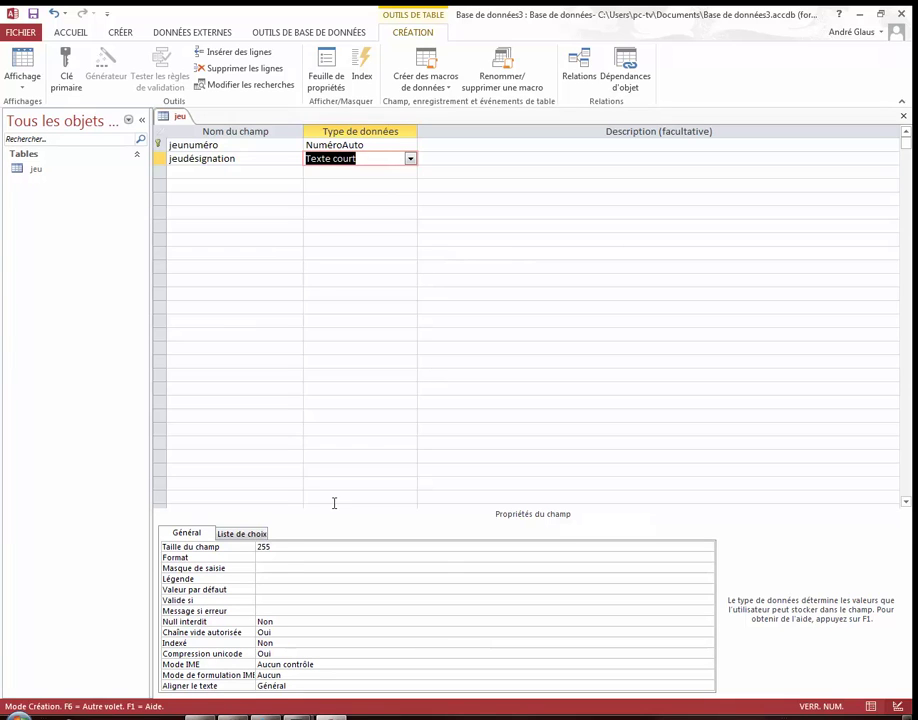
- Set the display format of the jeudésignation field to >
left_click(289, 558)
type(">")
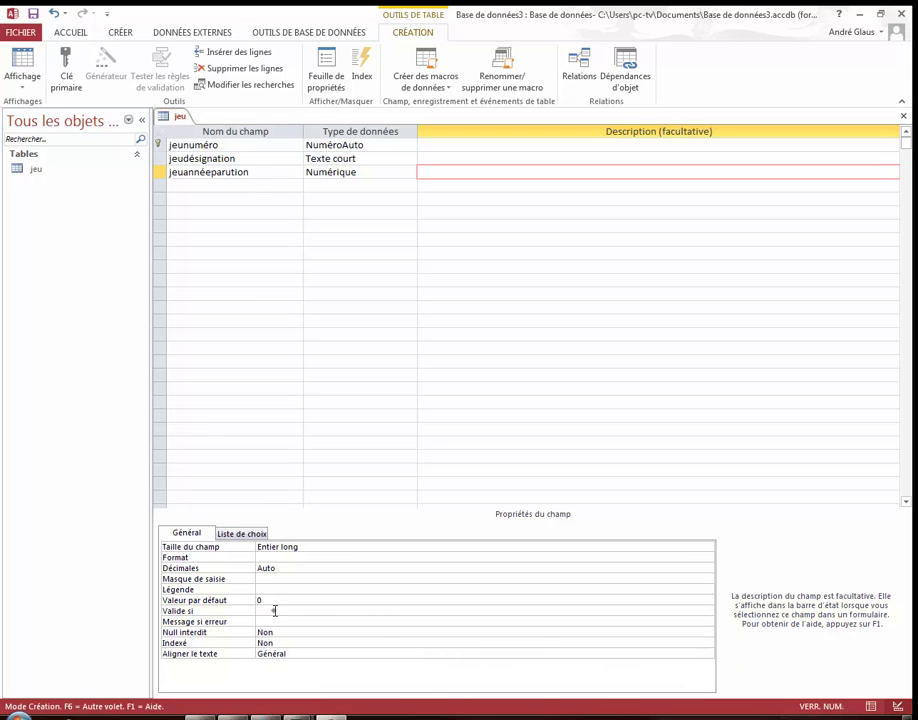
- Give the jeuannéeparution field the validation rule >=2004 and the error message "l'année doit être supérieure à 2004"
left_click(274, 610)
type(">=2004")
key("Return")
type("l'année doit être supérieure à 2004")
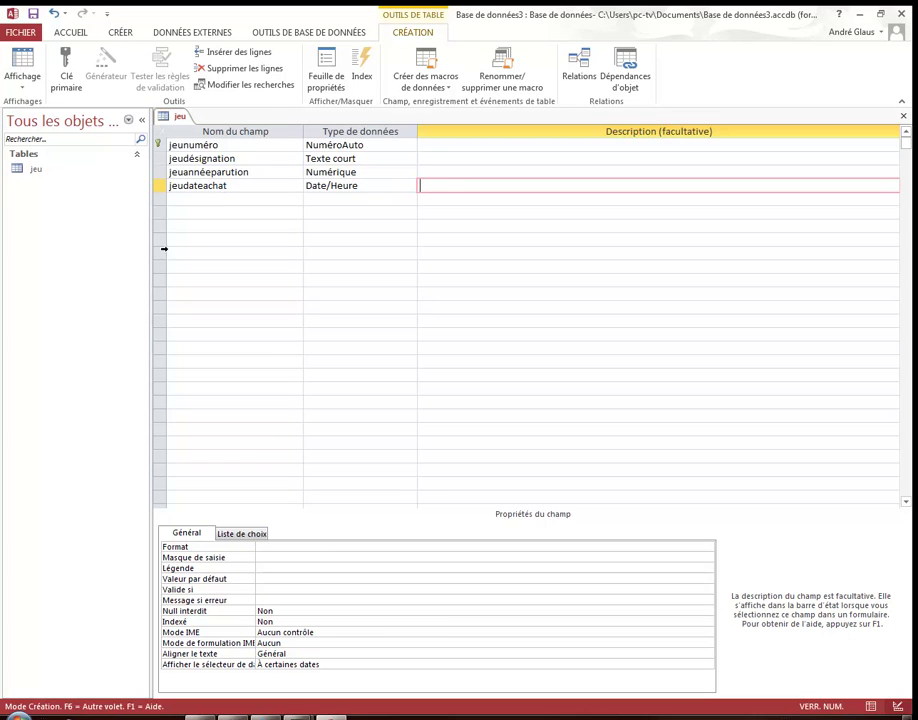
- Format the jeudateachat field as "j mmmm aaaa" and set the jeuprix field to 2 decimal places
left_click(275, 547)
type("j mmmm aaaa")
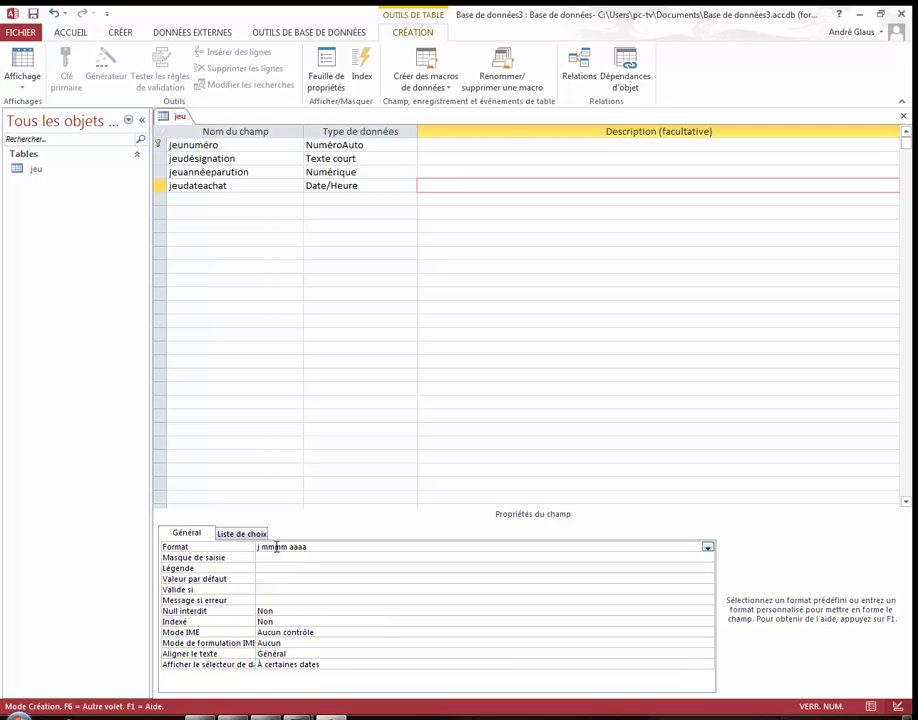
key("F6")
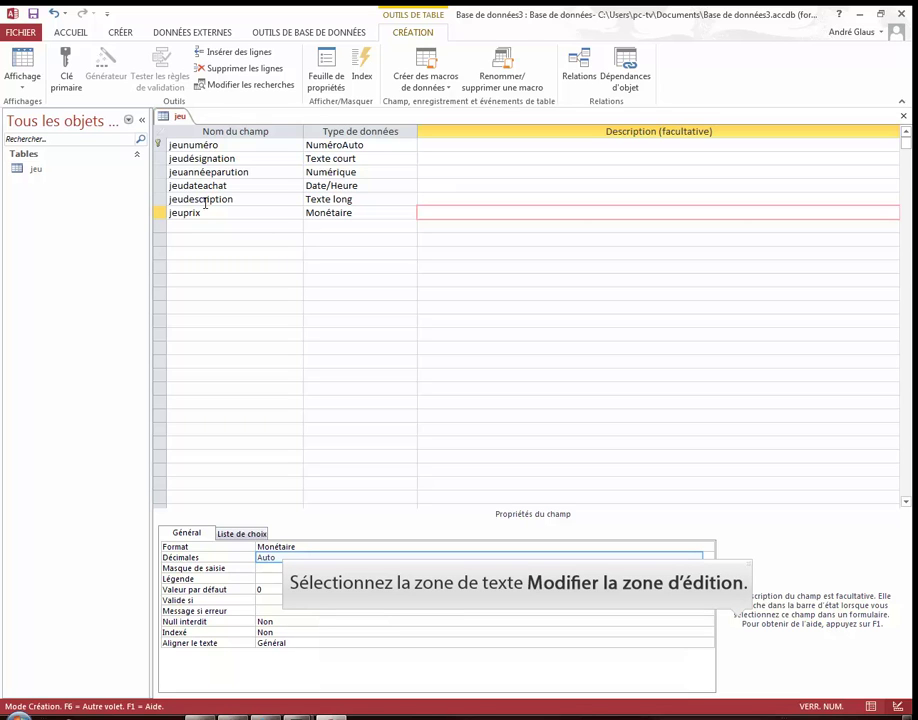
left_click(291, 556)
type("2")
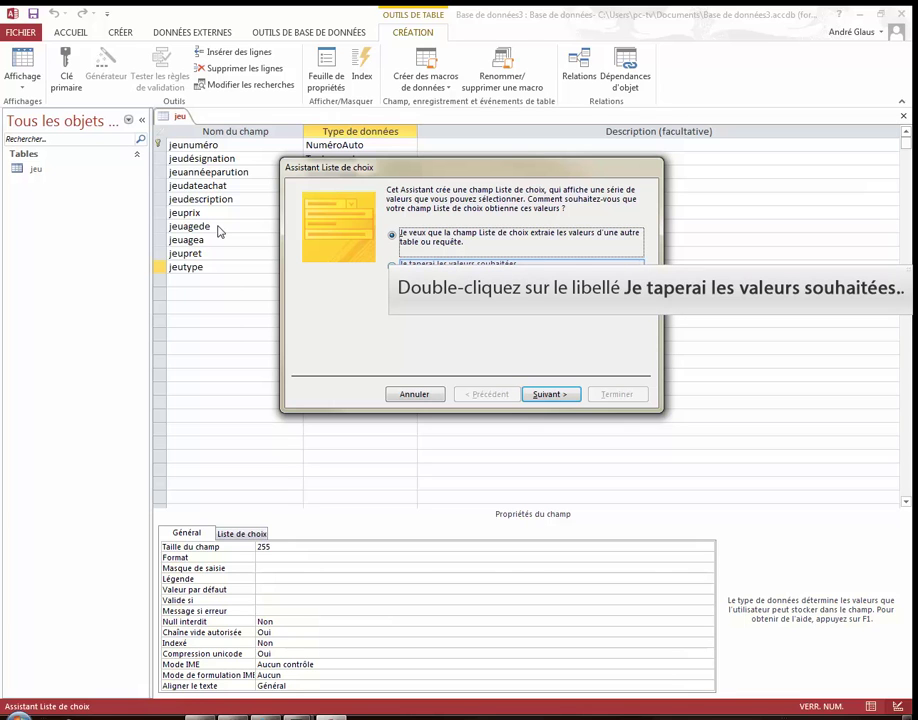
- Choose manually entered values as the source of the jeutype lookup list and proceed to the value entry page
double_click(440, 265)
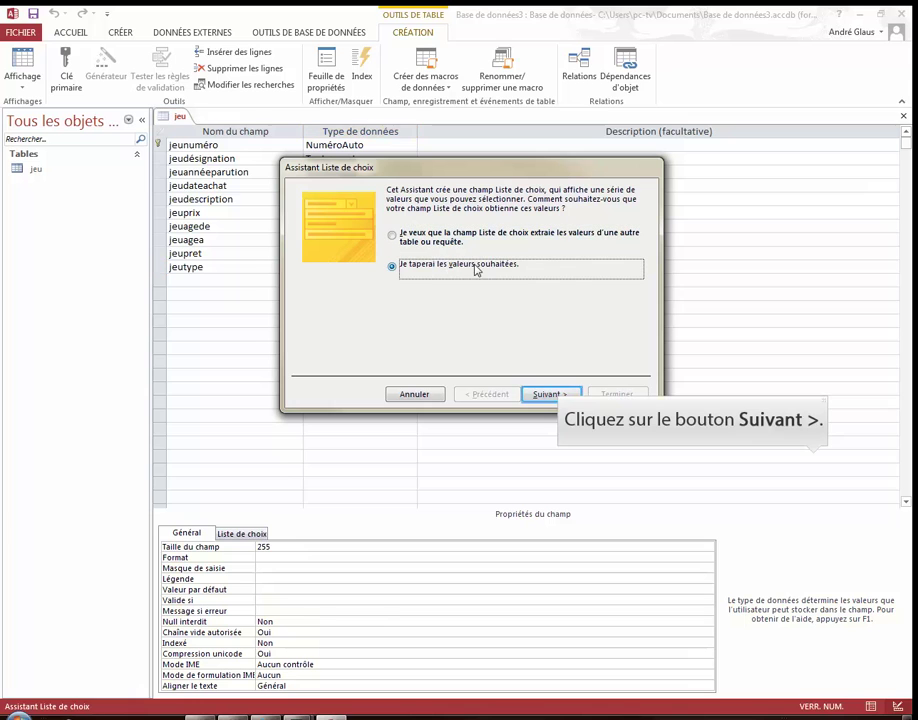
left_click(567, 395)
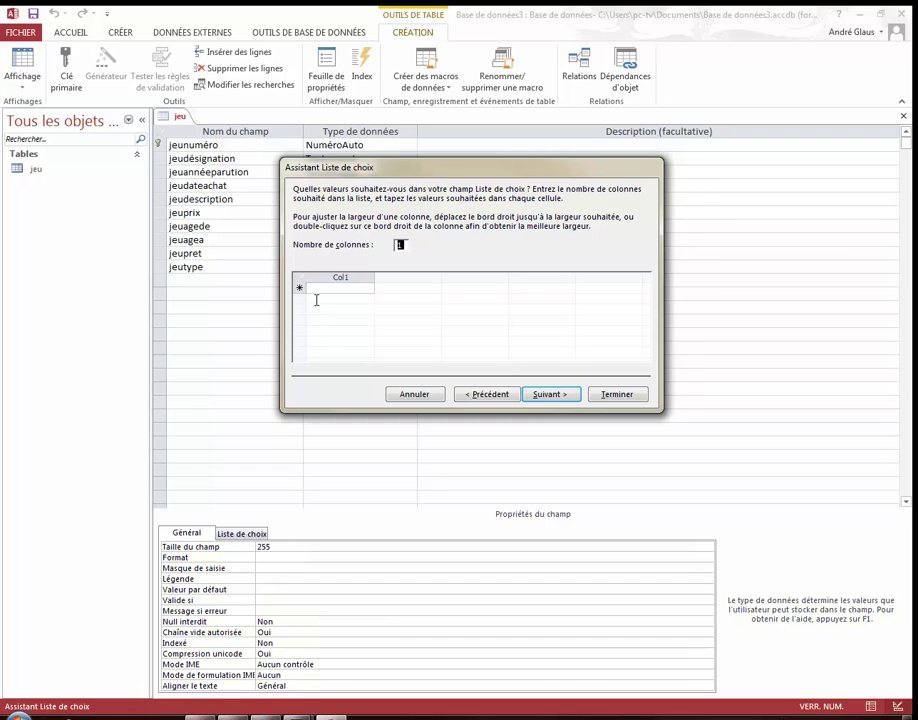
key("Escape")
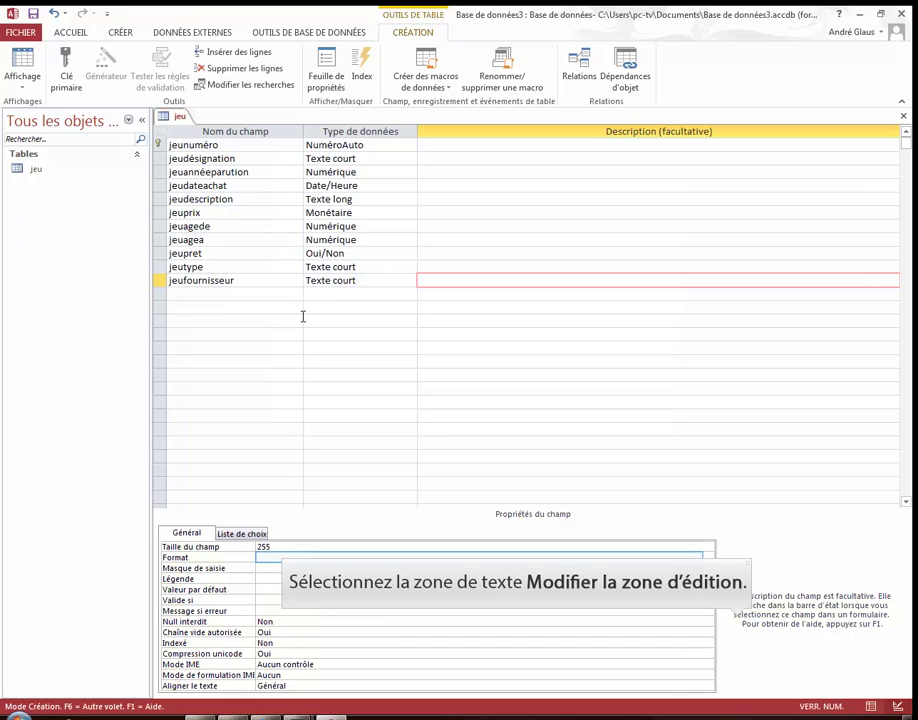
- Set the jeufournisseur field's format to >, and close the jeu table with its design changes saved
left_click(292, 558)
type(">")
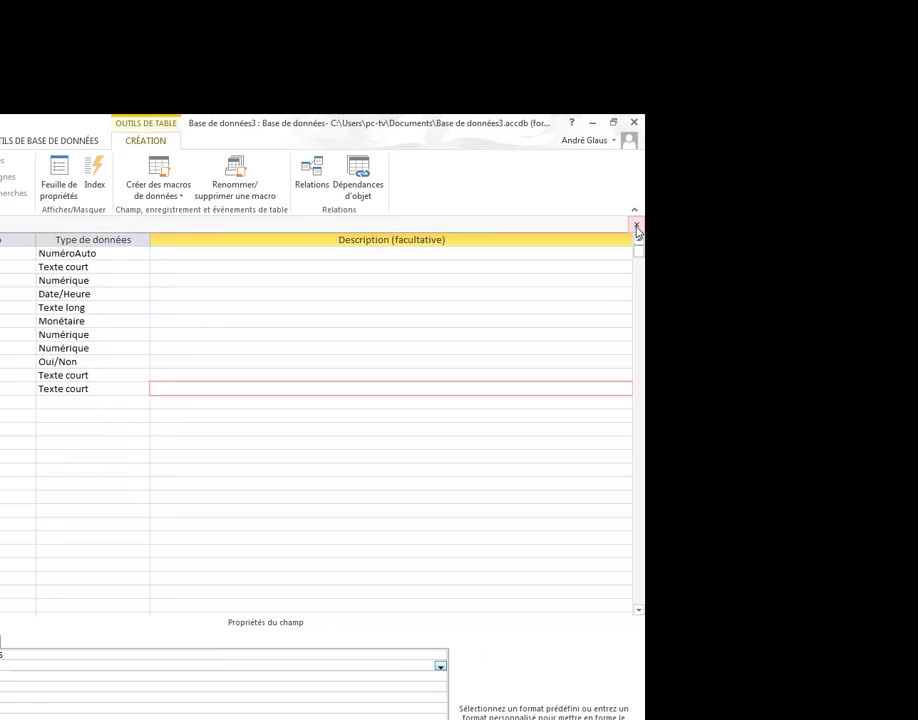
left_click(637, 226)
left_click(215, 384)
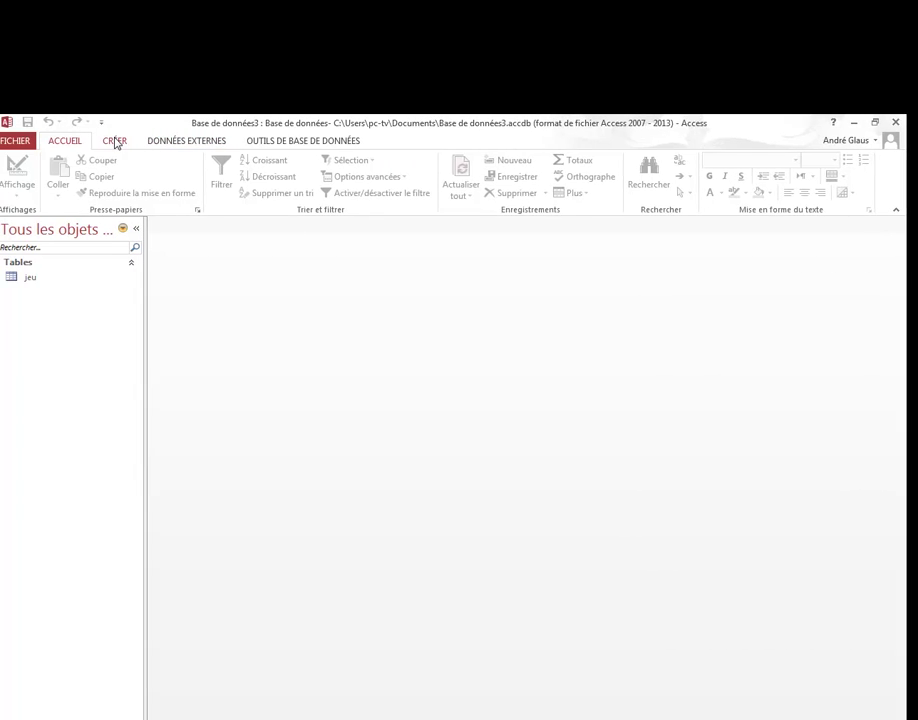
- Create a form with the form wizard from all fields of the jeu table, keeping the single-column layout
left_click(26, 140)
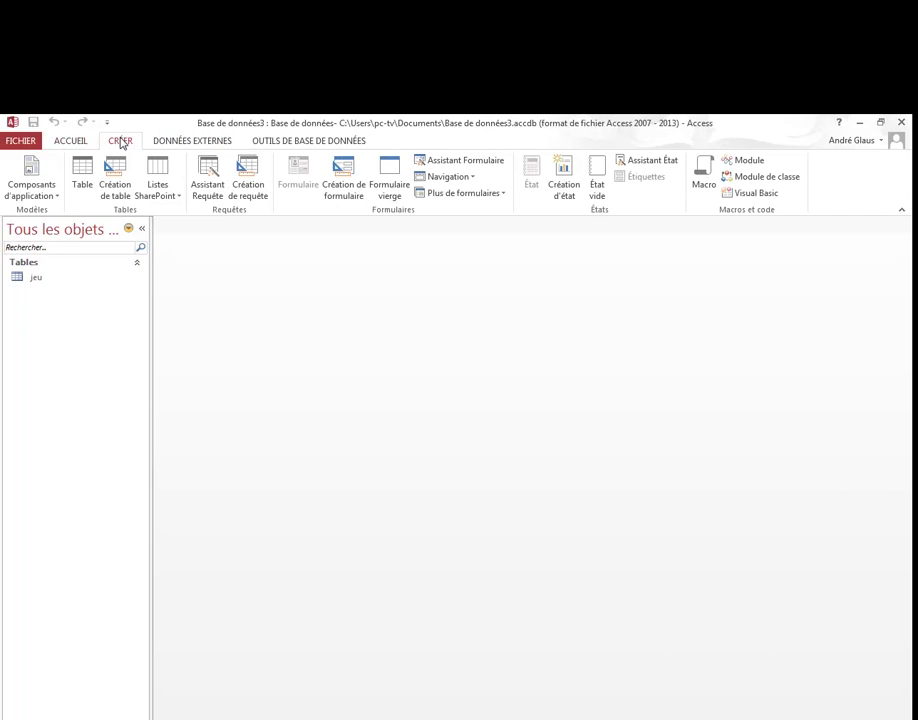
left_click(471, 163)
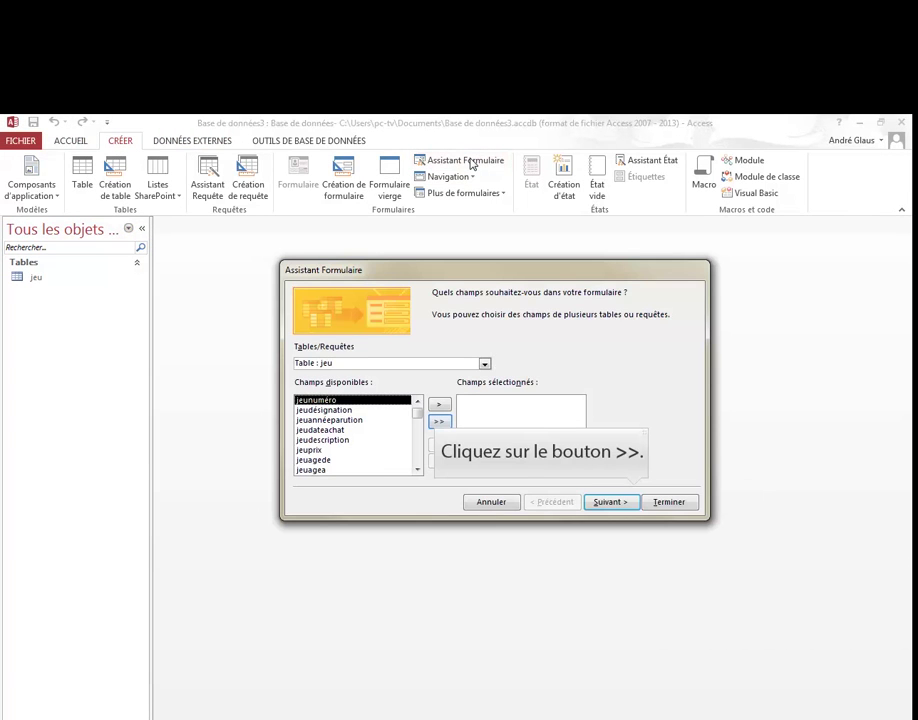
left_click(441, 423)
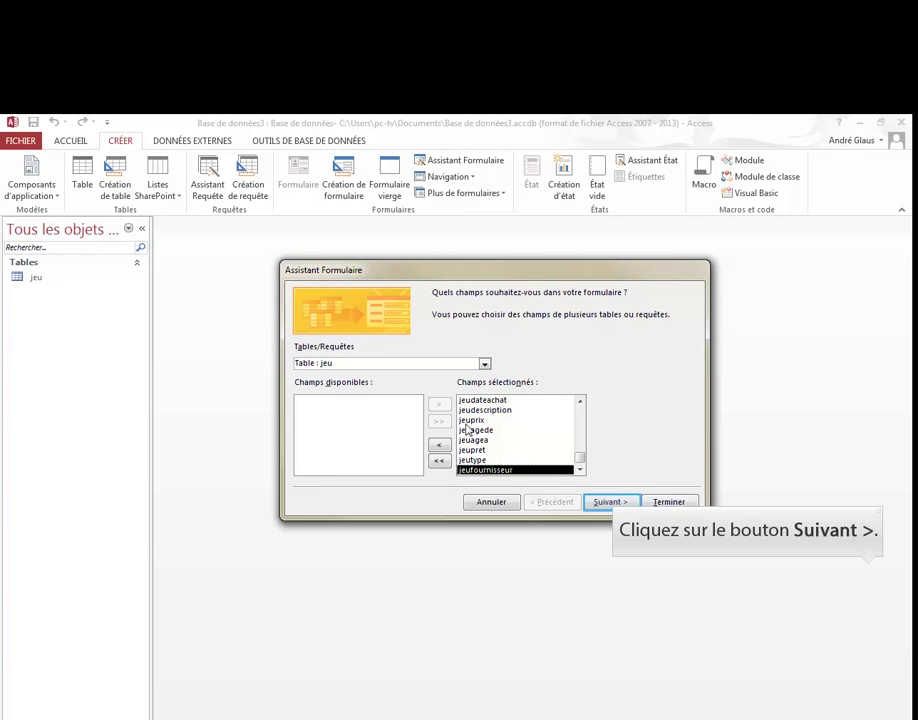
left_click(621, 503)
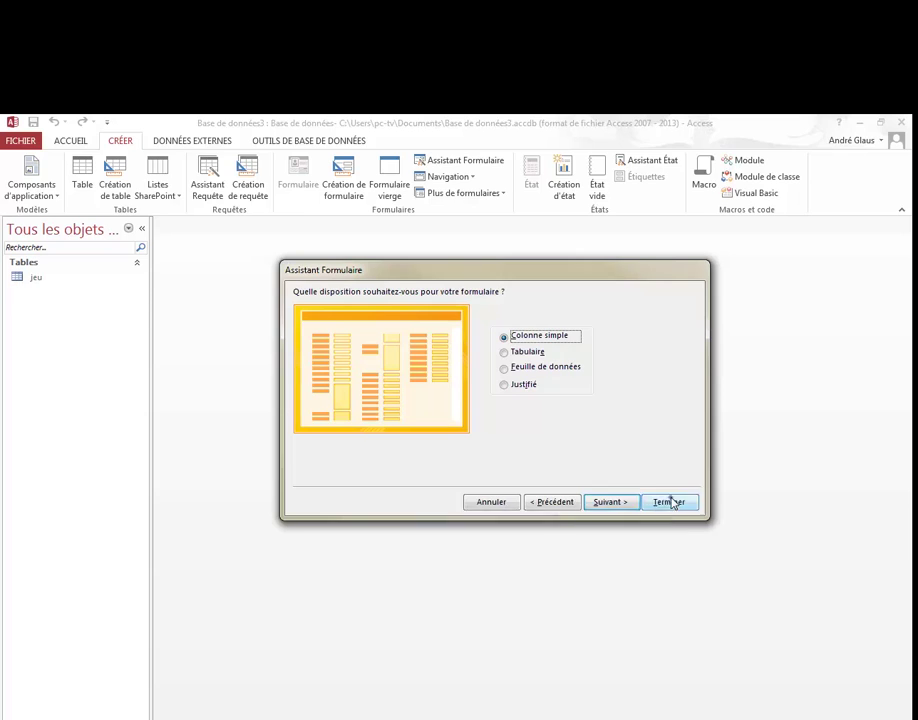
left_click(669, 502)
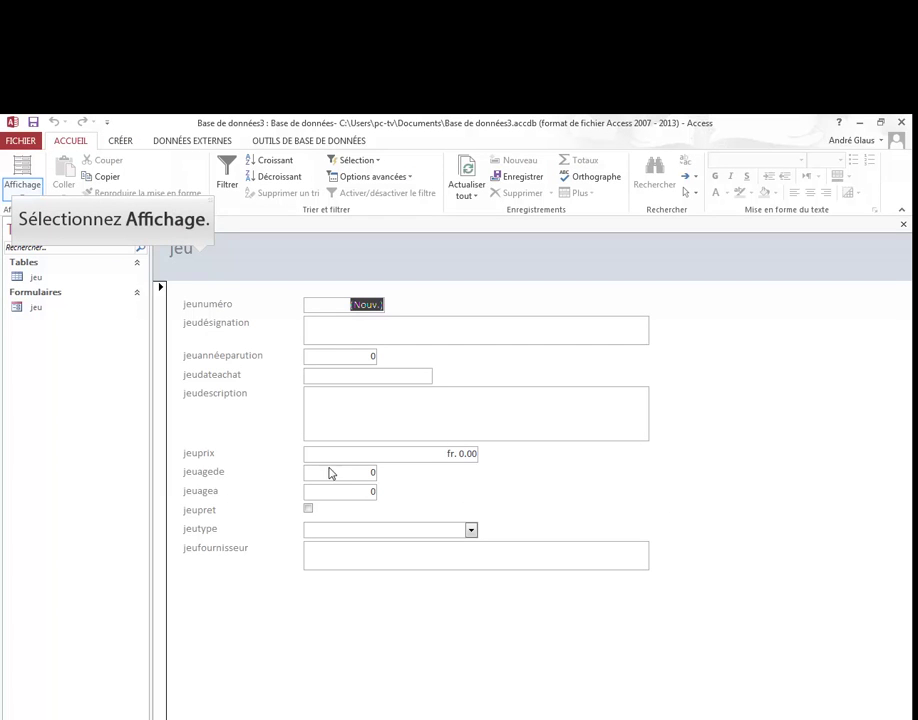
- Open the jeu form in Design view and give its detail section an orange background
left_click(21, 190)
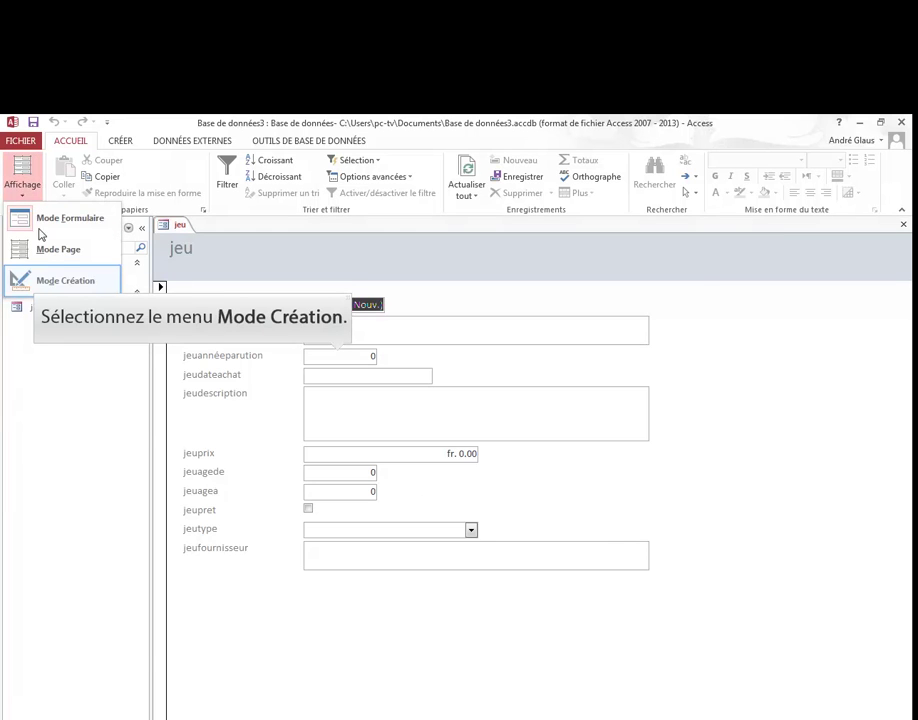
left_click(40, 286)
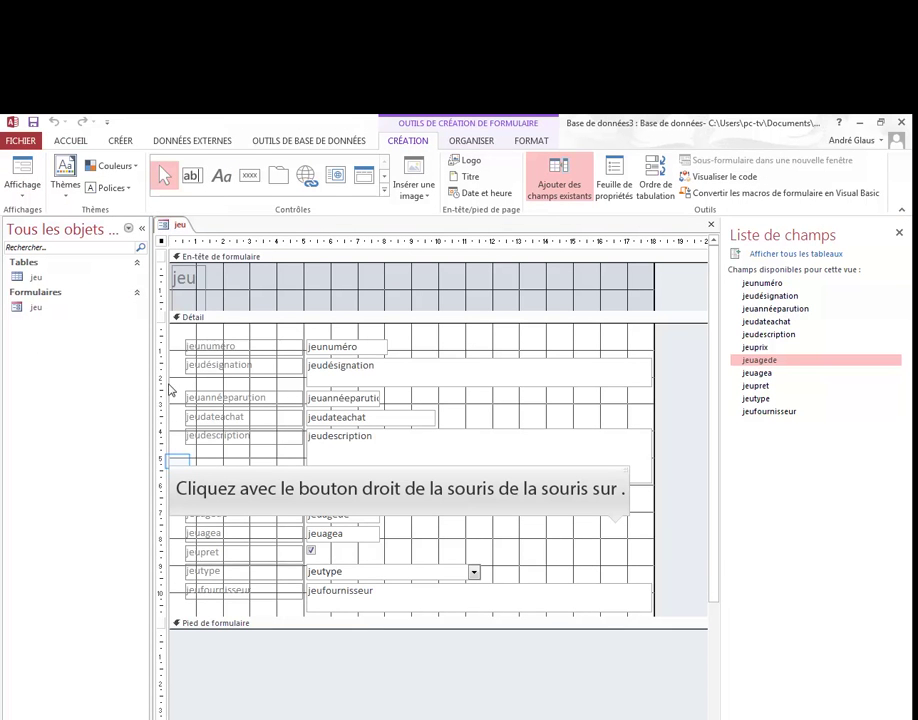
right_click(174, 463)
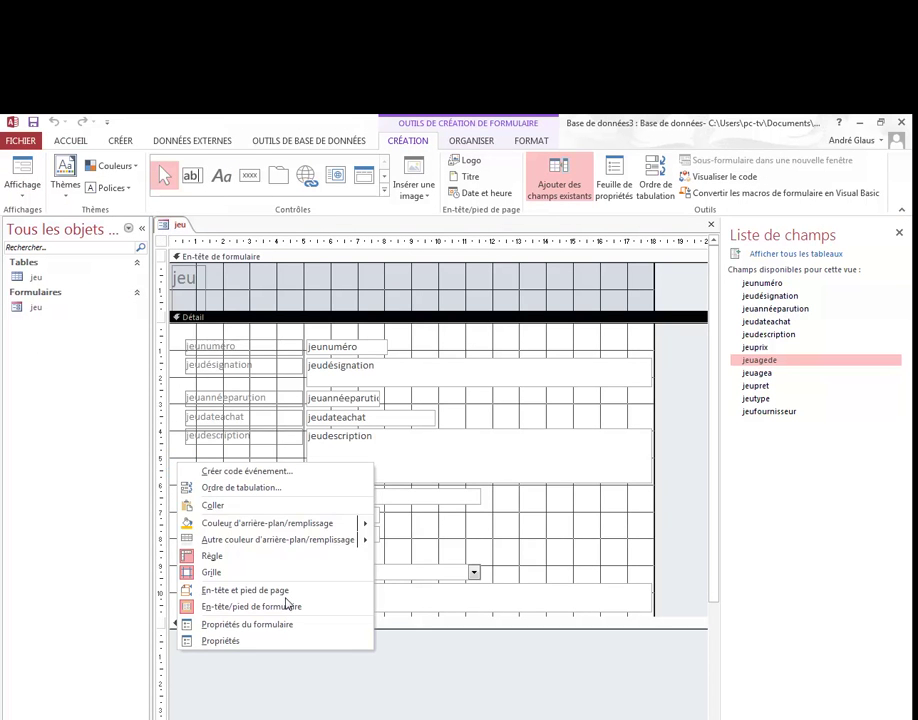
left_click(320, 527)
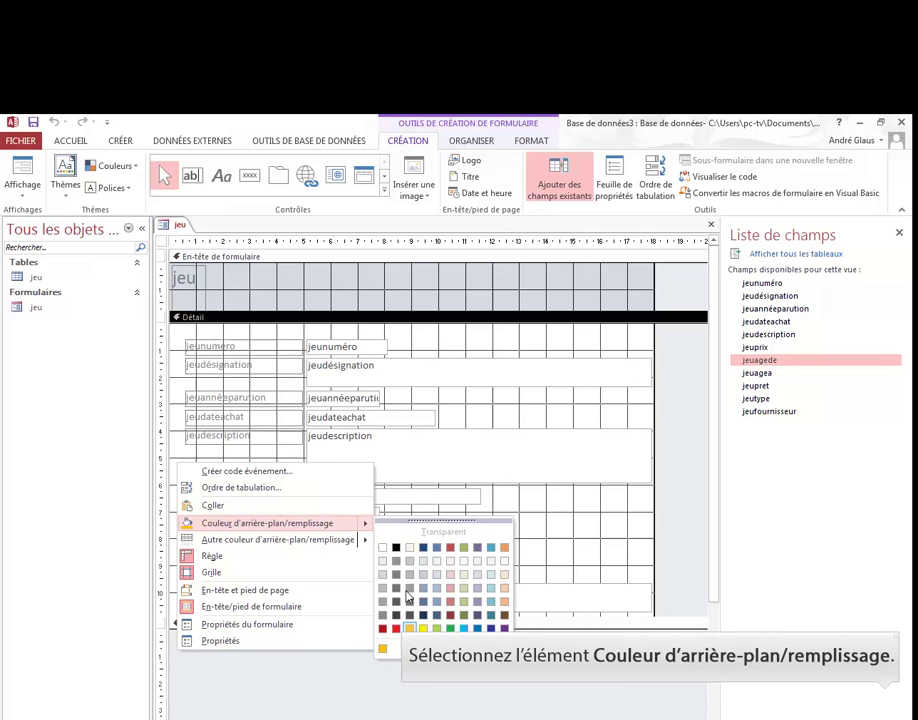
left_click(410, 629)
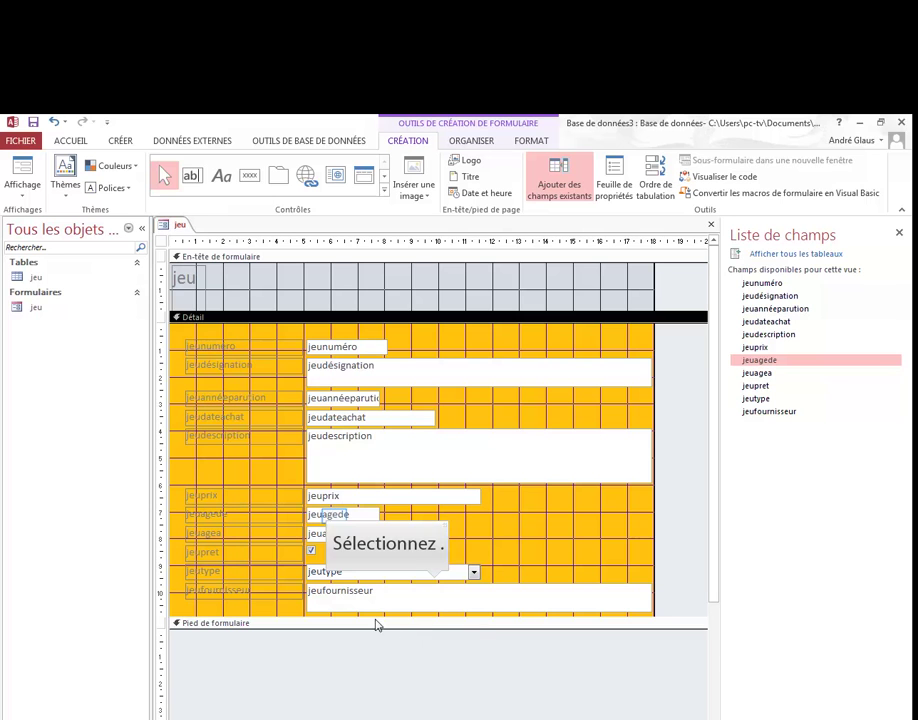
- Move the jeuagea field and its label onto the same row as jeuagede, just to its right
left_click(328, 537)
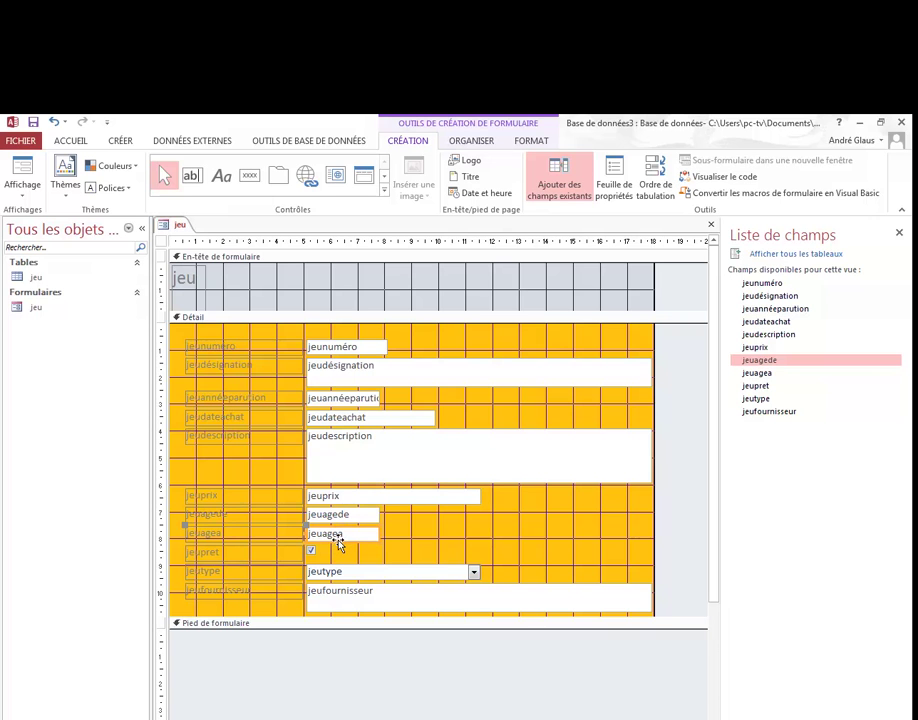
left_click_drag(340, 547, 490, 531)
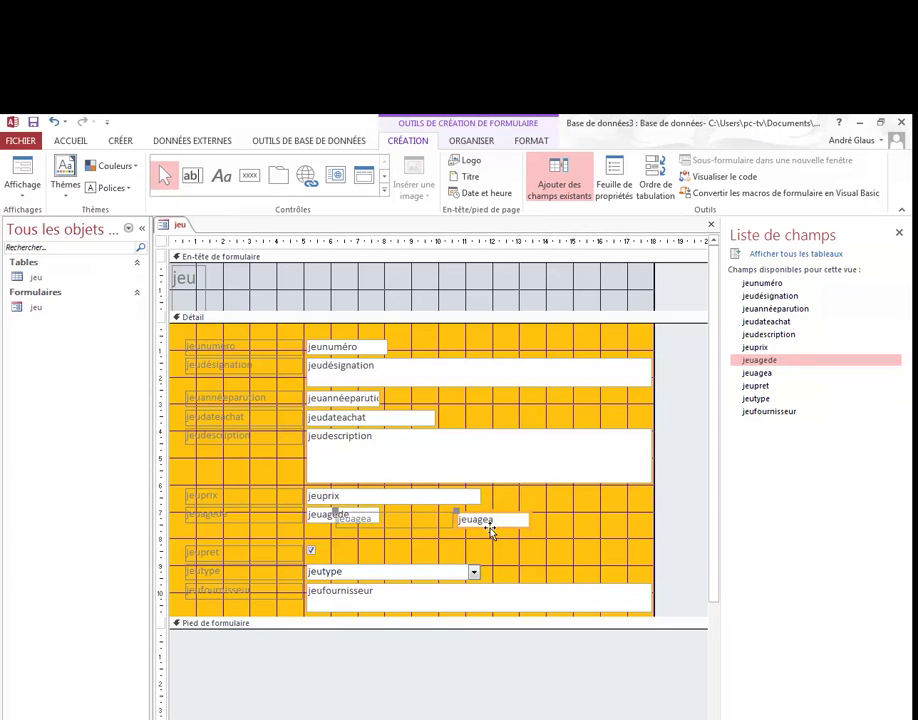
left_click_drag(490, 531, 537, 520)
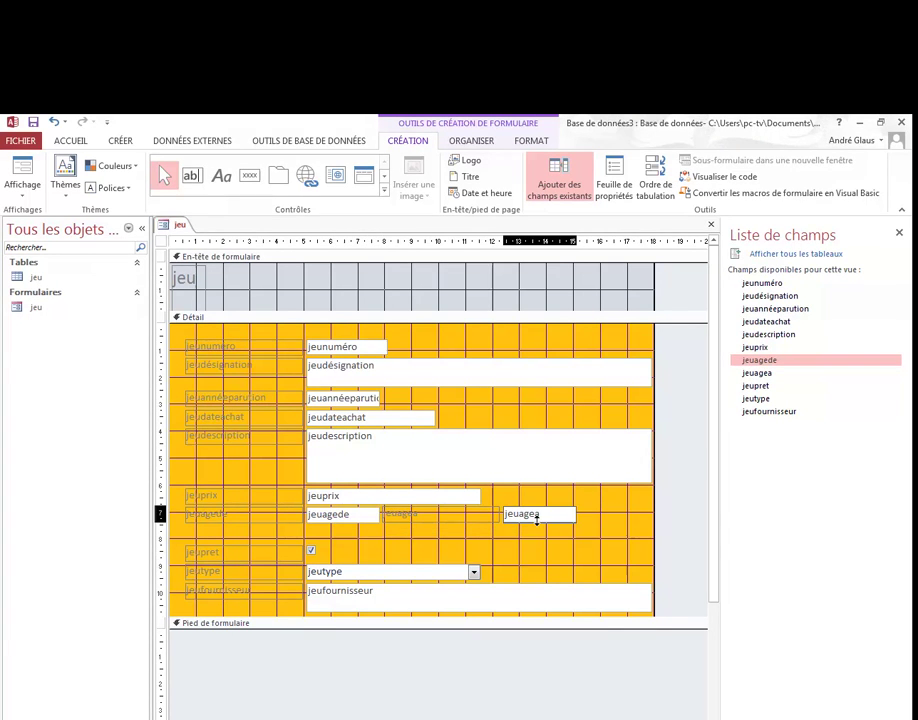
- Select the jeuagede and jeuagea fields with their labels and align them along their bottom edges
left_click(588, 527)
left_click_drag(615, 523, 243, 513)
right_click(340, 516)
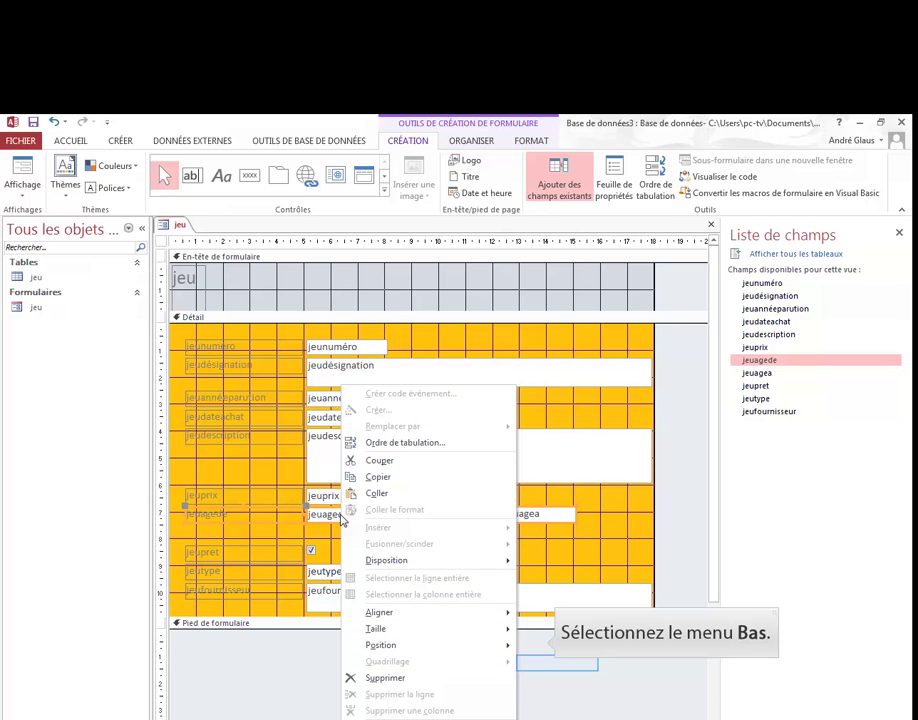
mouse_move(500, 612)
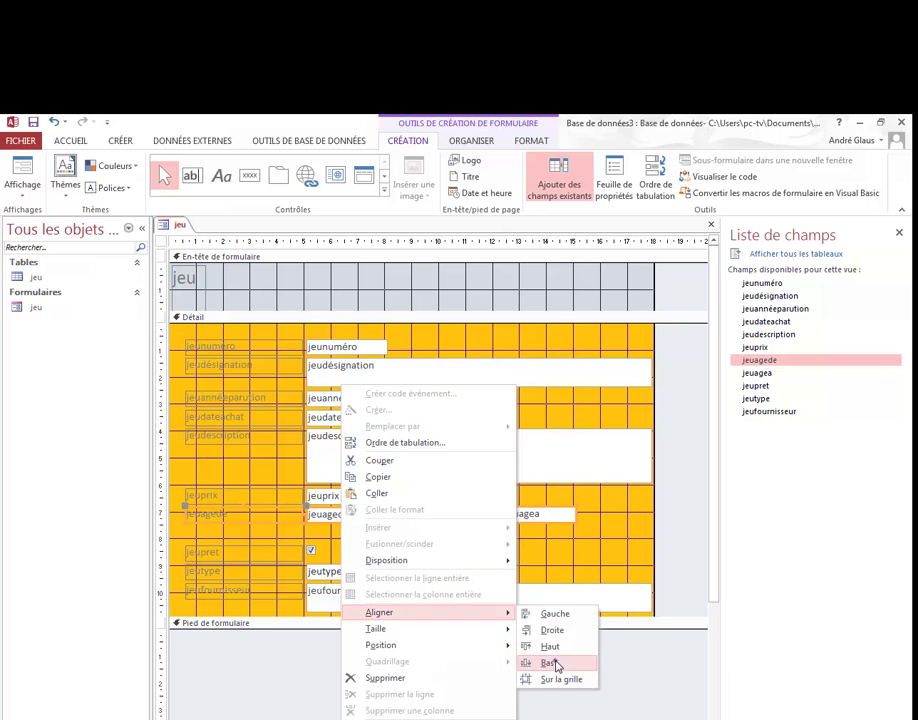
left_click(549, 663)
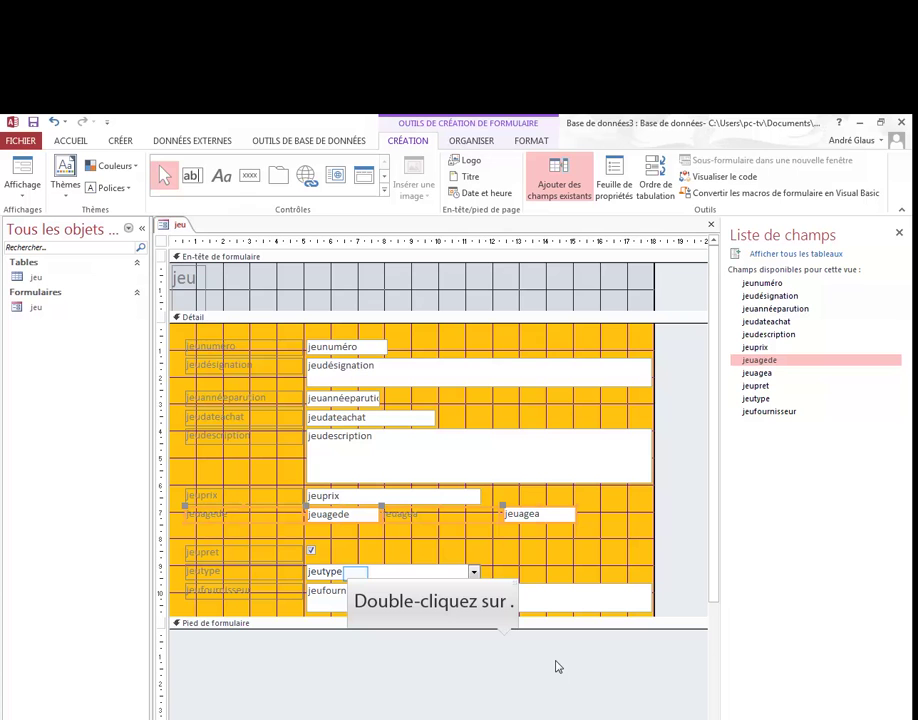
- Set the default value of the jeutype combo box to patience, and close the form with its changes saved
double_click(357, 574)
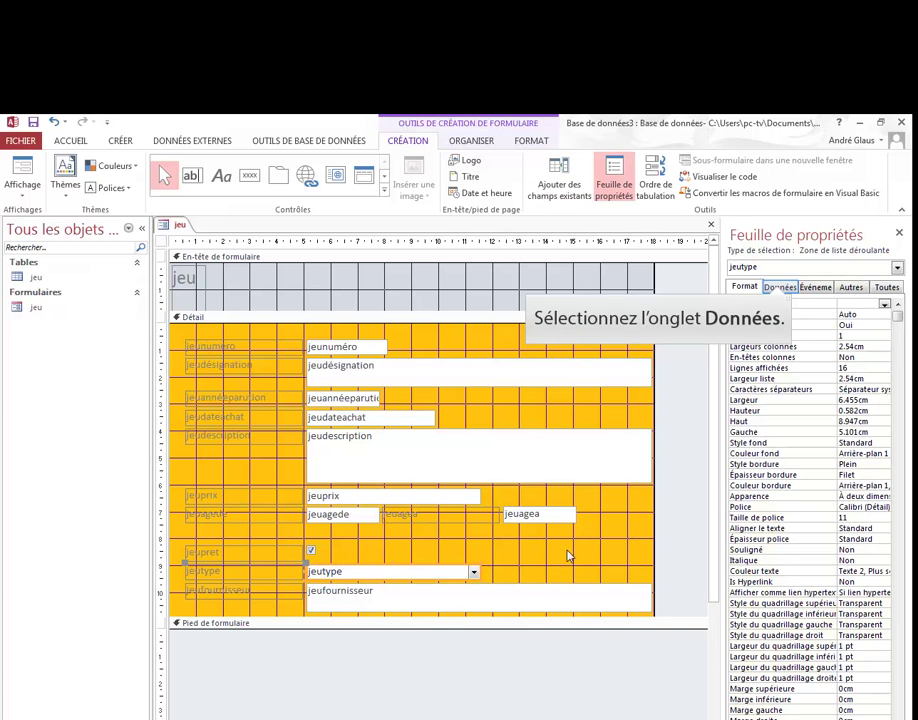
left_click(781, 288)
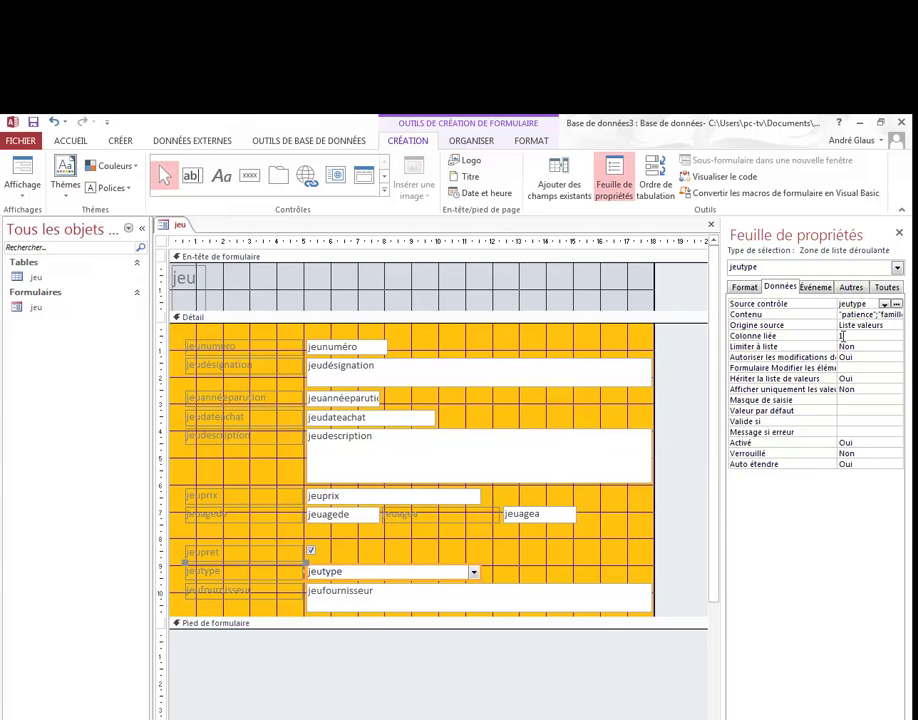
left_click(852, 409)
type("patience")
key("Return")
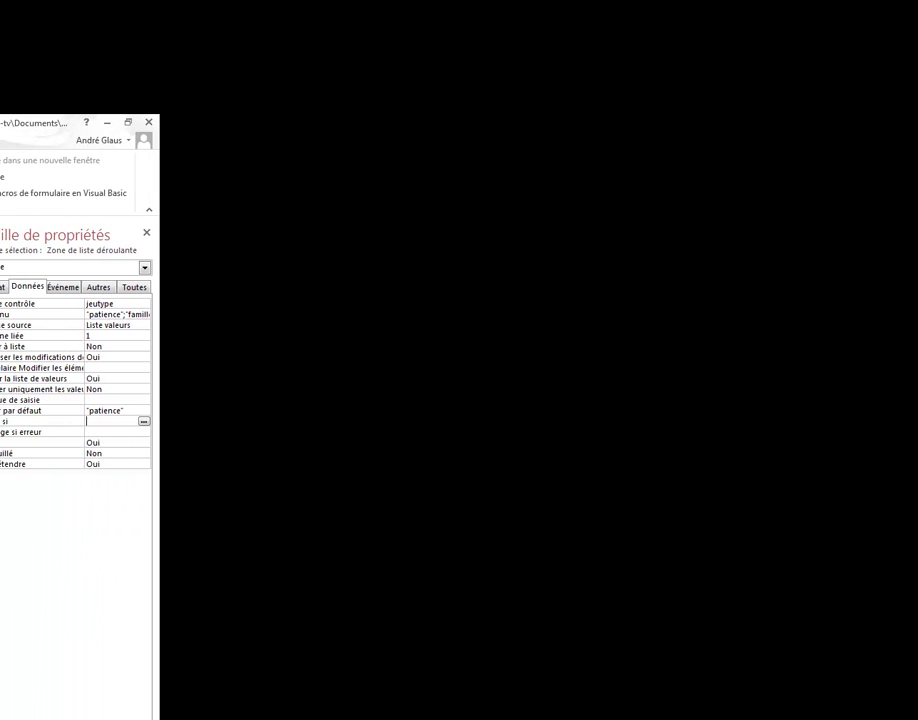
left_click(191, 225)
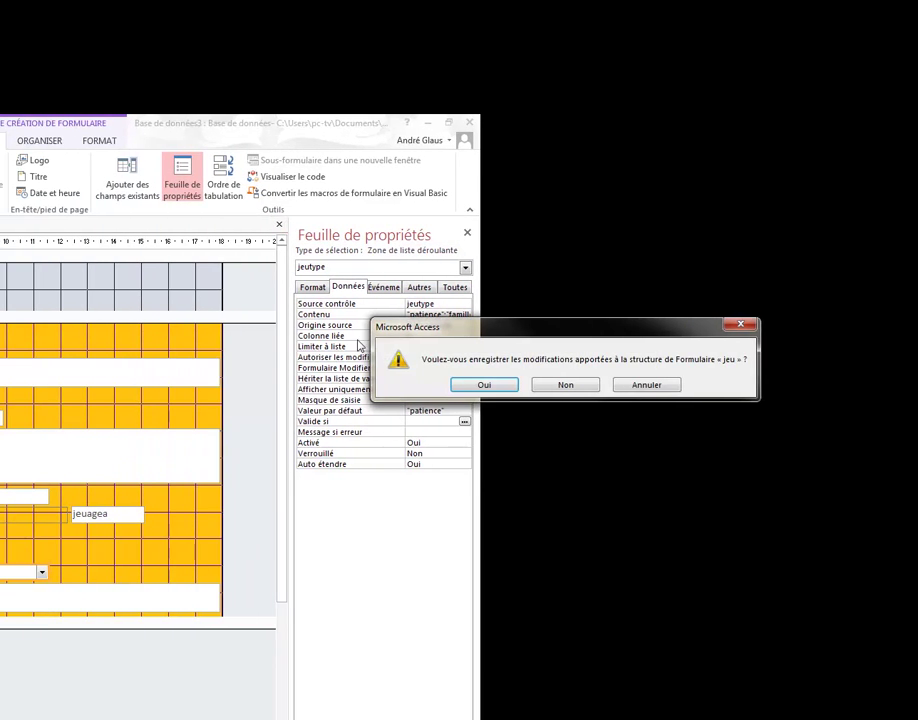
left_click(399, 383)
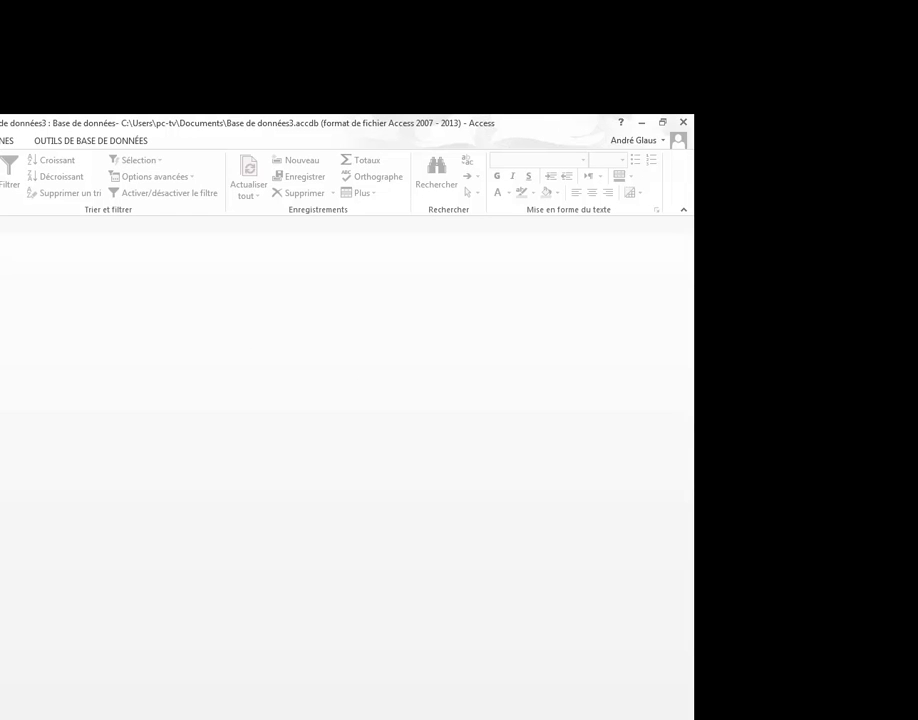
- Start a wizard-built report on the jeu table with the fields jeudésignation, jeuagede, jeuagea and jeuprix
left_click(120, 140)
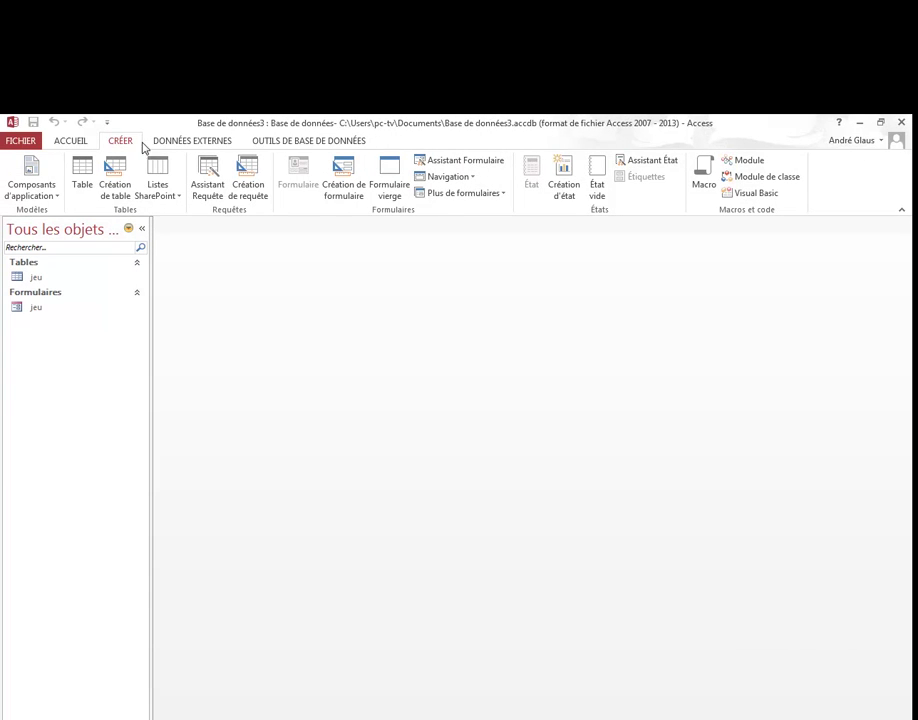
left_click(650, 161)
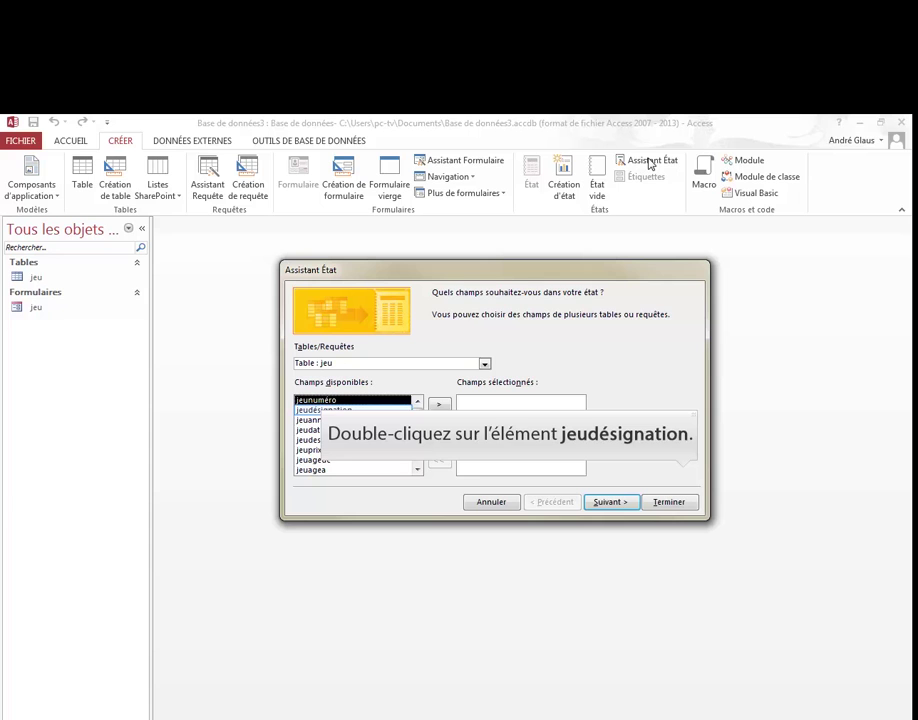
double_click(331, 410)
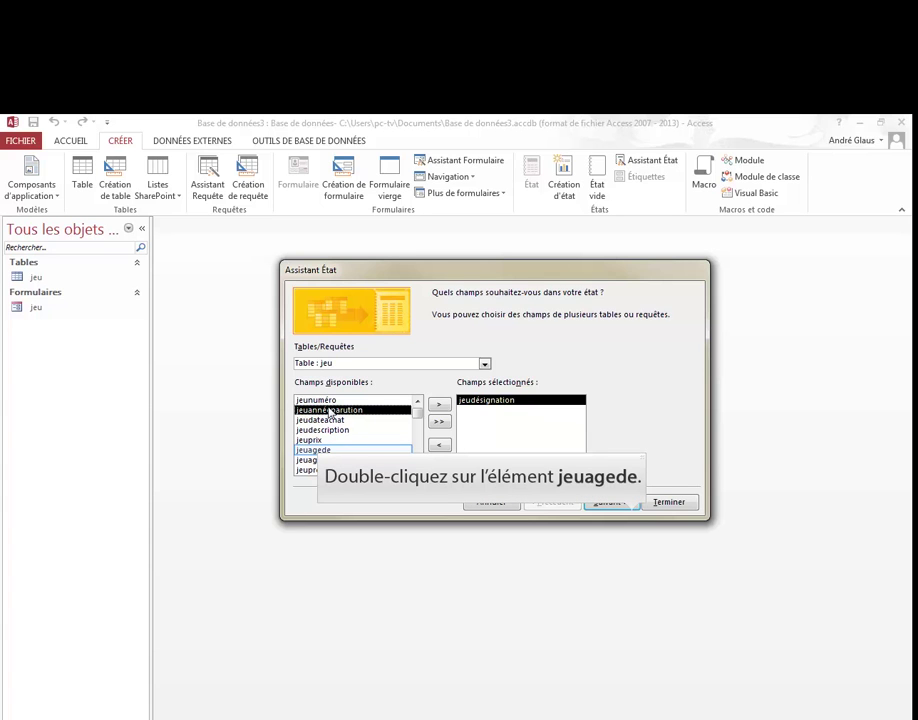
double_click(327, 451)
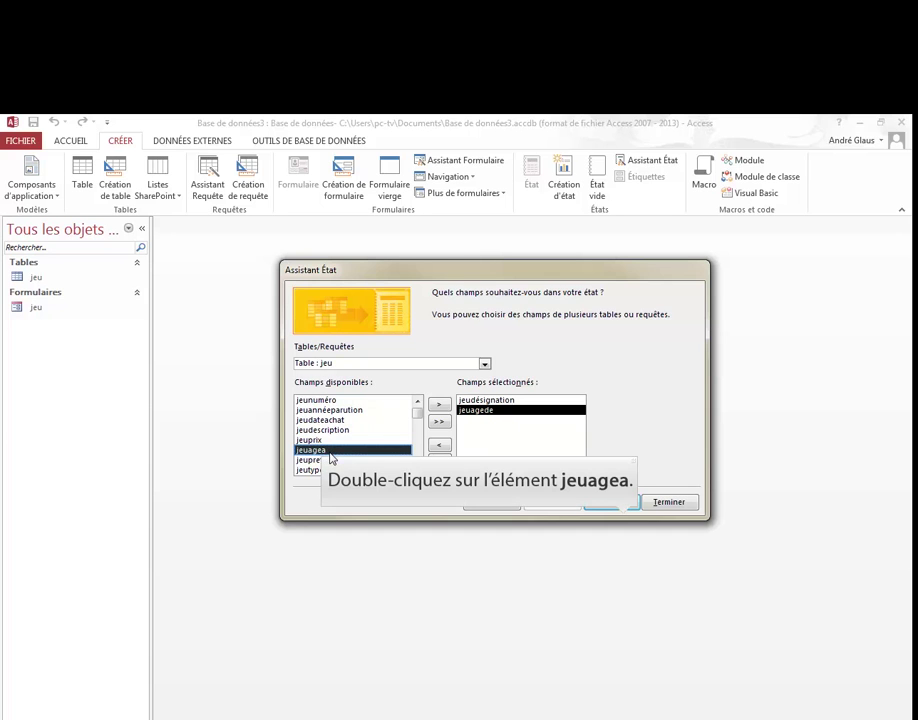
double_click(329, 452)
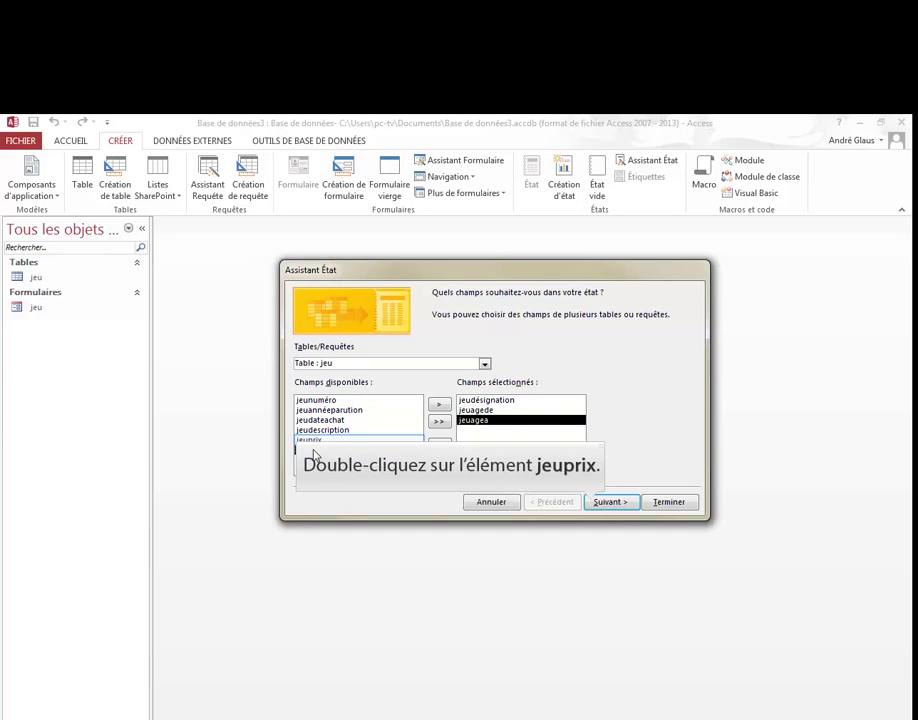
double_click(306, 440)
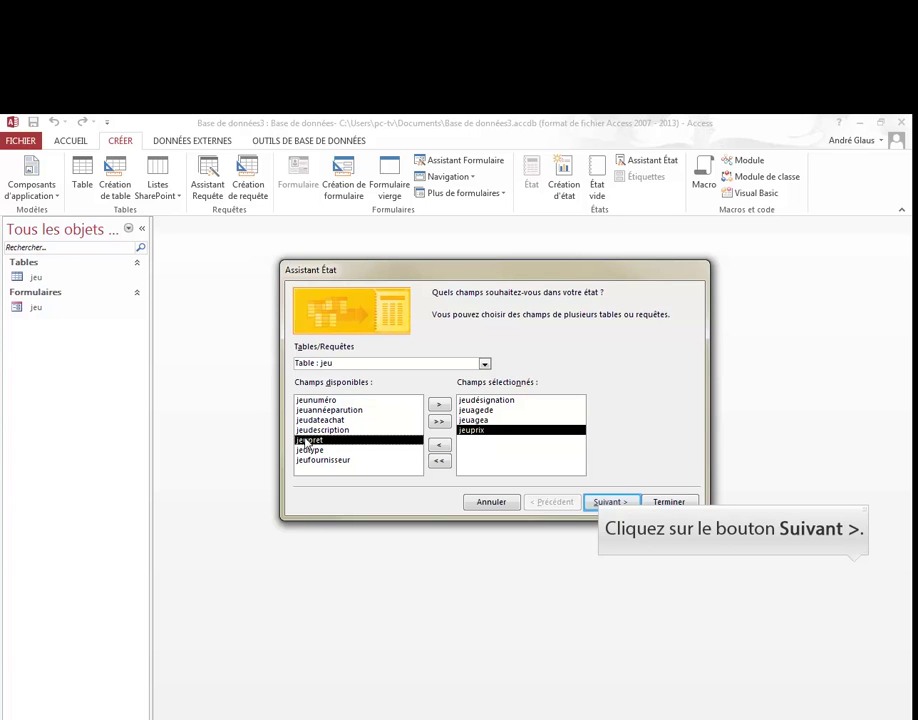
- Add jeufournisseur to the report's fields right after jeudésignation, and group the report by jeufournisseur
left_click(607, 503)
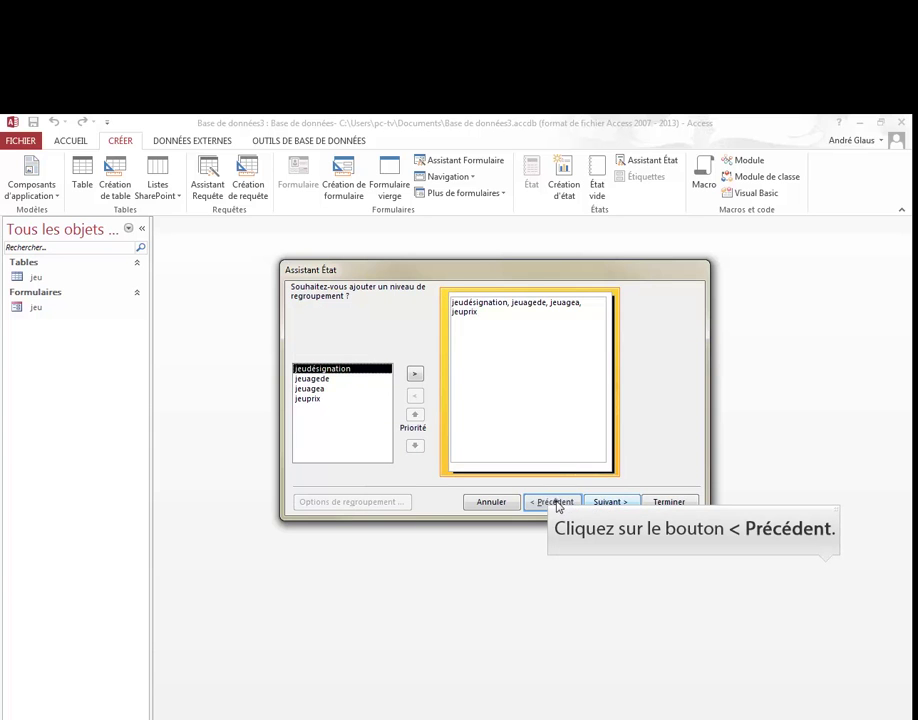
left_click(553, 502)
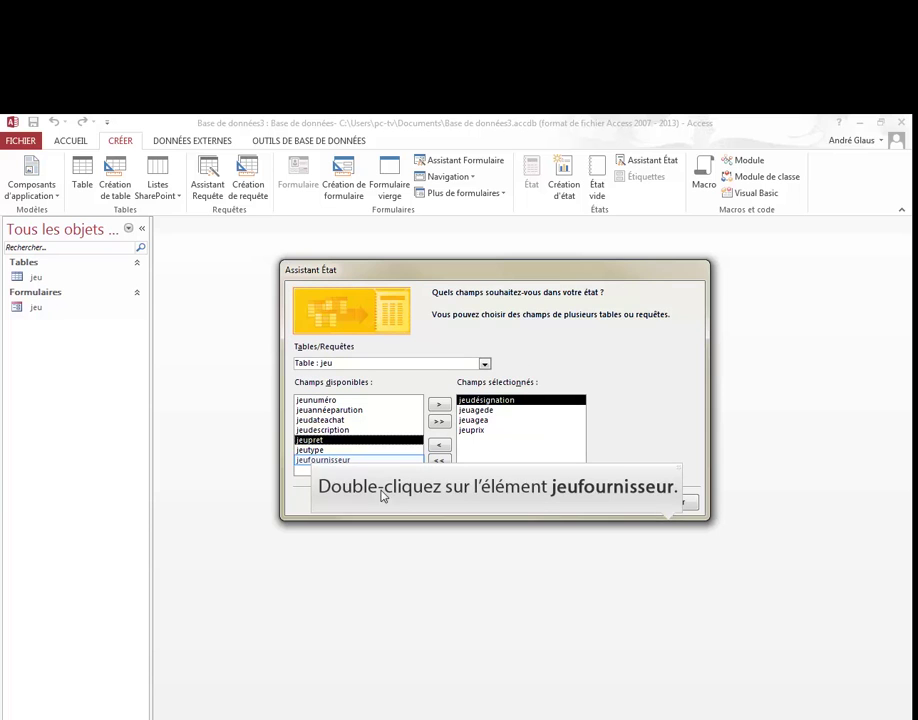
double_click(321, 461)
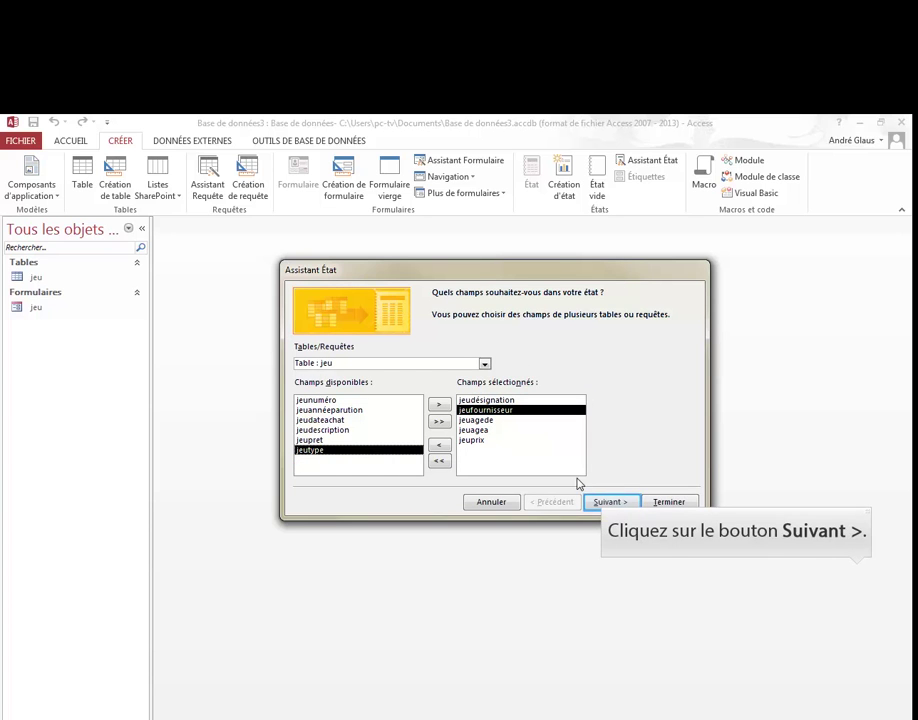
left_click(611, 502)
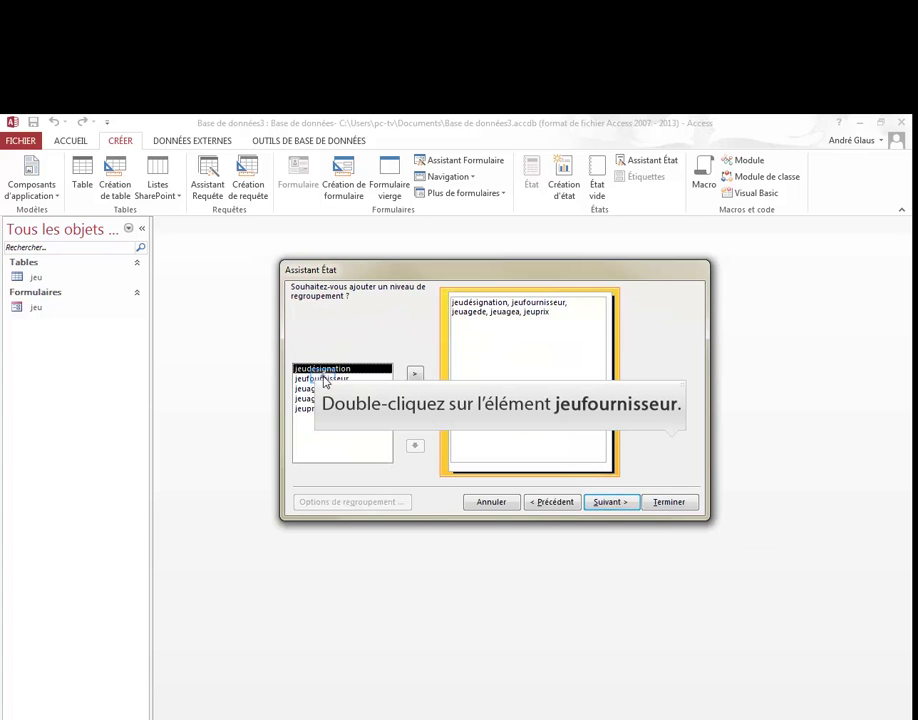
double_click(320, 379)
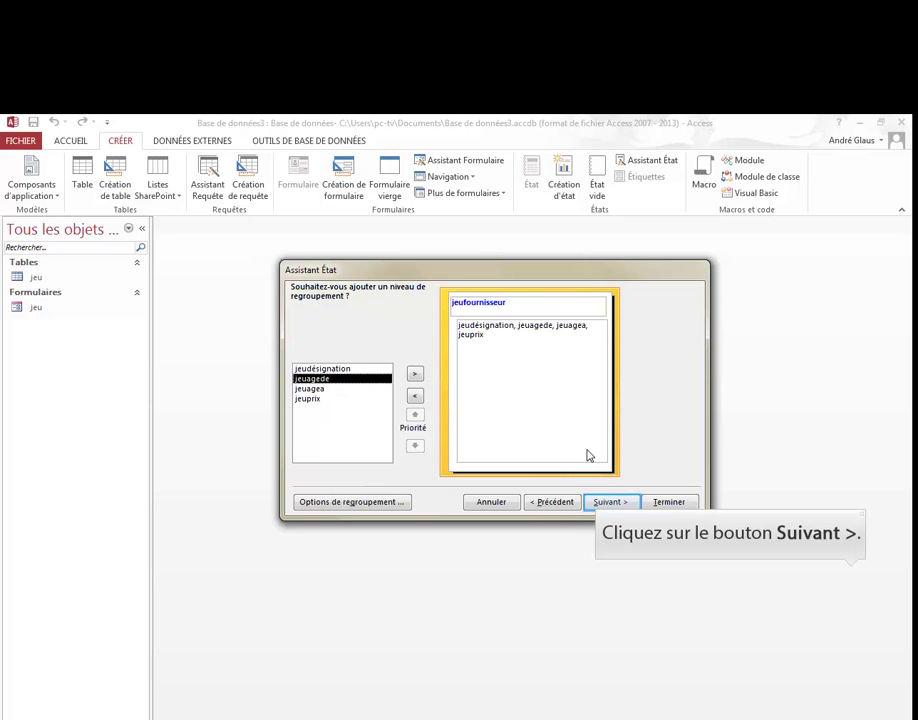
left_click(606, 506)
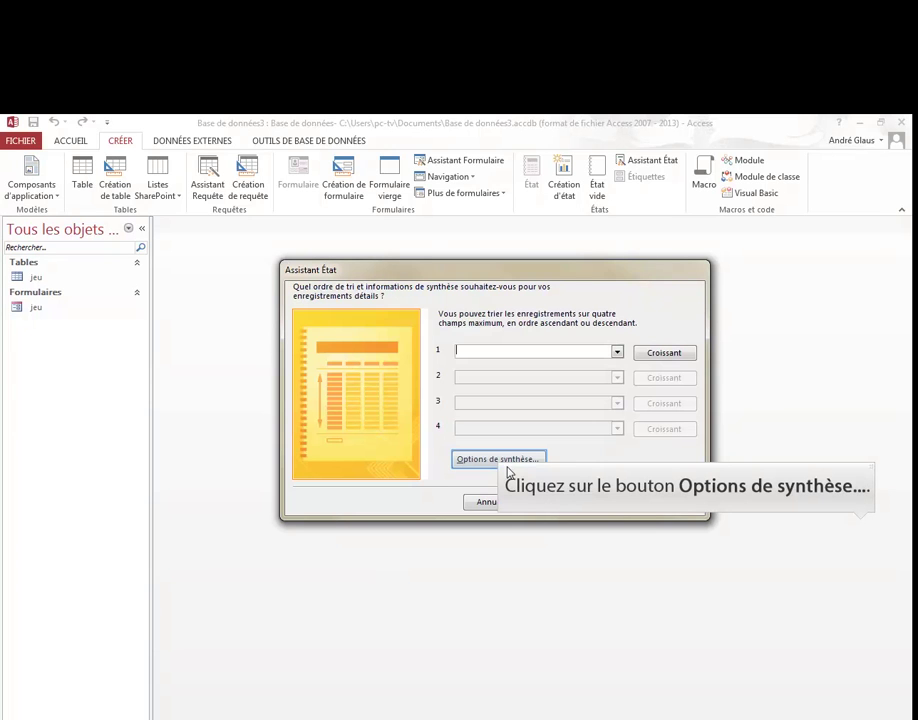
- Include the sum of jeuprix in the summary options and finish the report with the Echelonné layout in portrait orientation
left_click(505, 461)
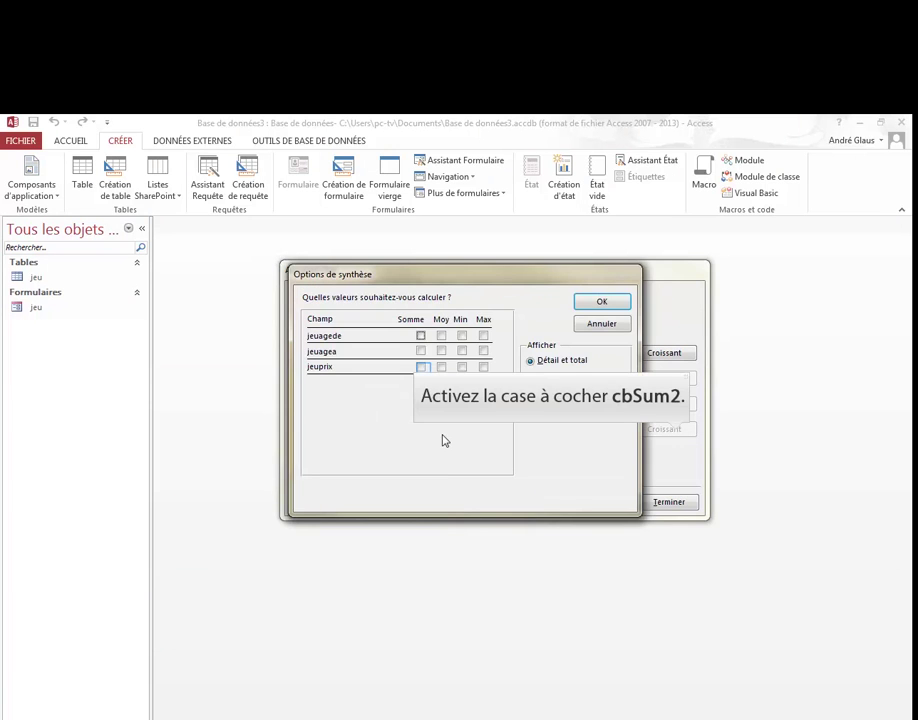
left_click(422, 368)
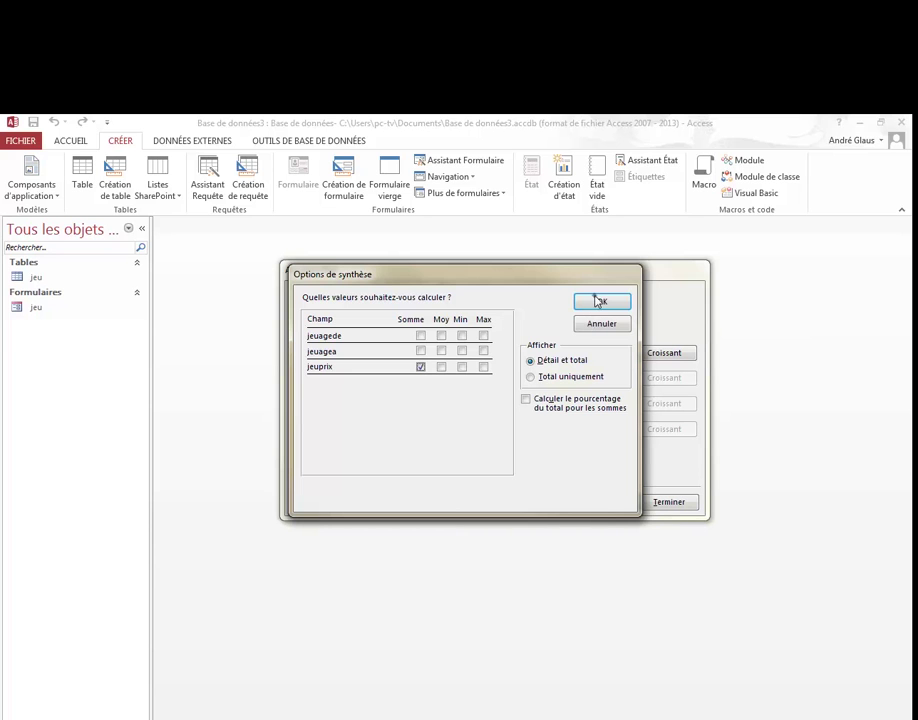
left_click(598, 302)
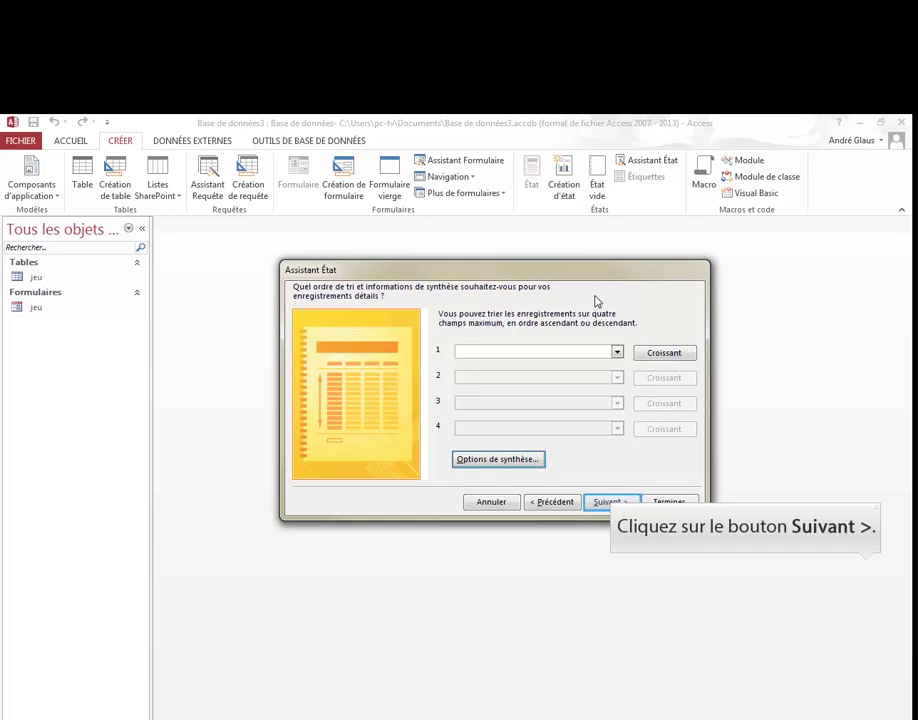
left_click(620, 502)
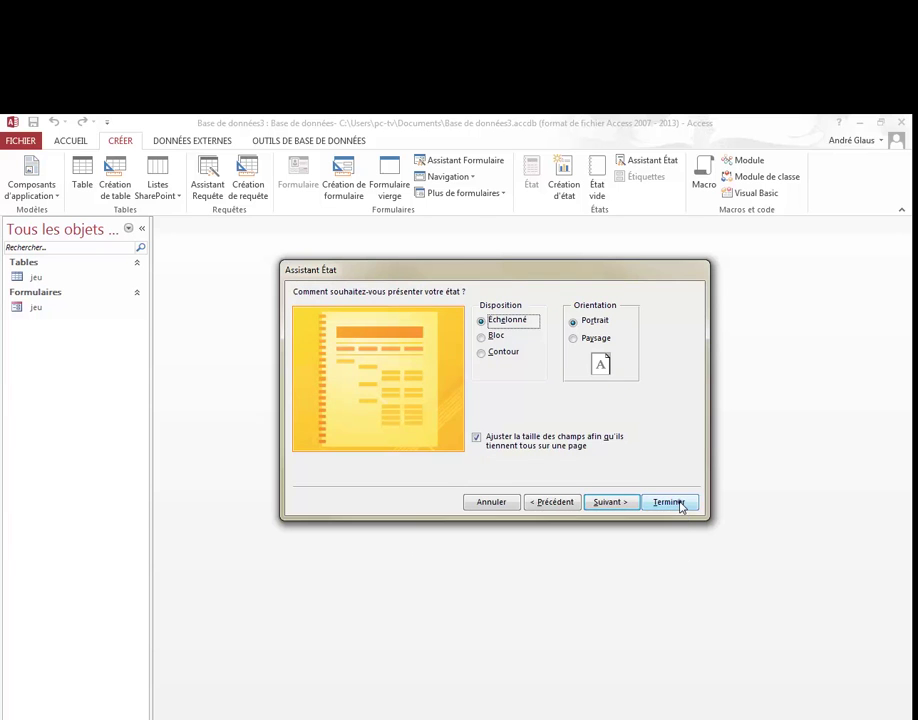
left_click(677, 502)
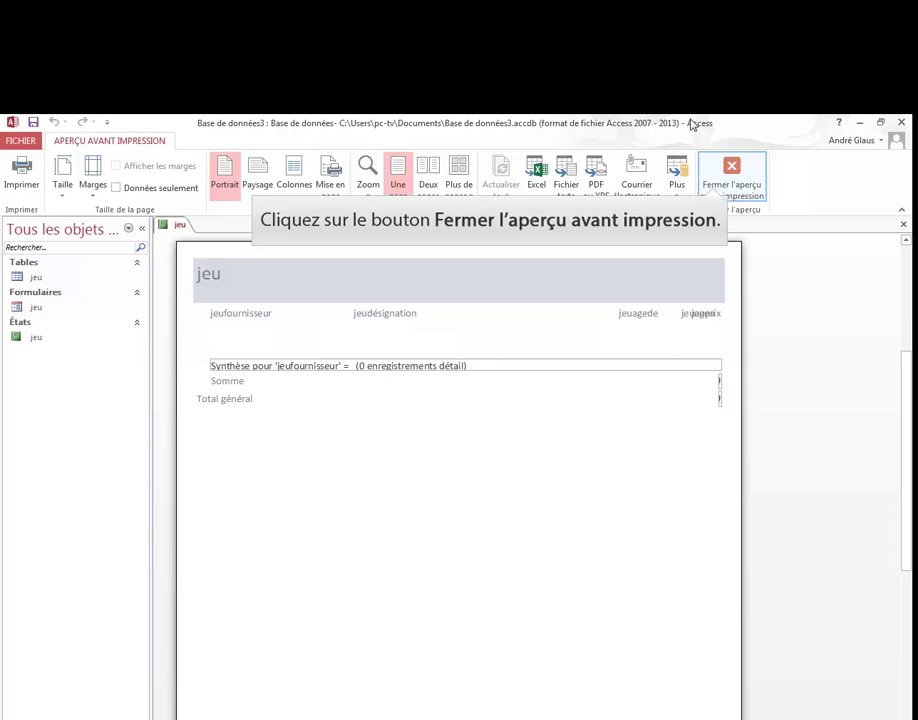
- Leave the print preview for Design view and delete the "Synthèse pour" text box from the jeufournisseur group footer
left_click(721, 192)
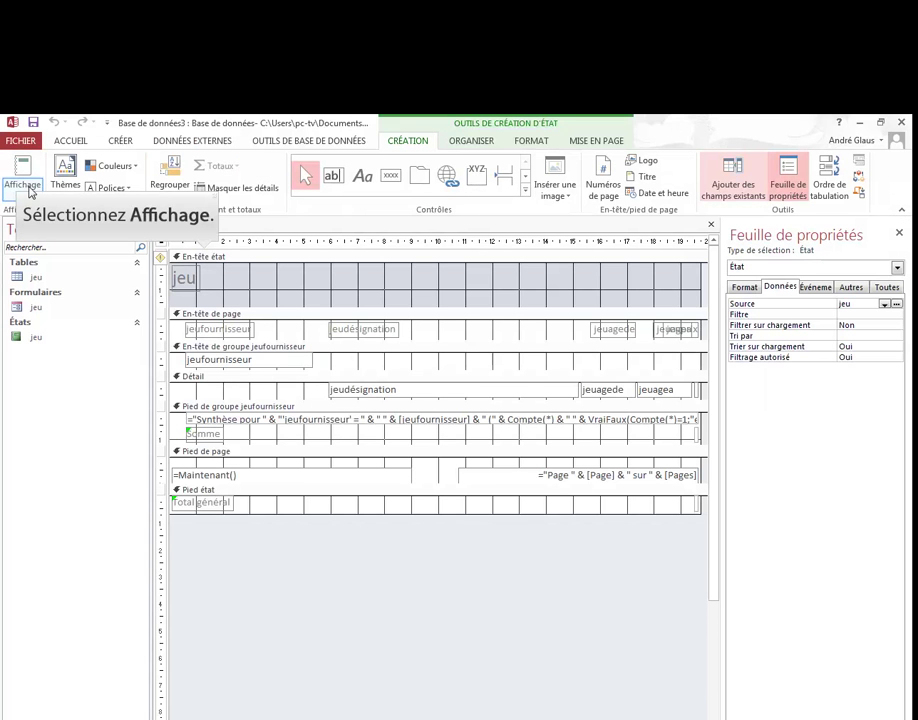
left_click(24, 180)
left_click(58, 312)
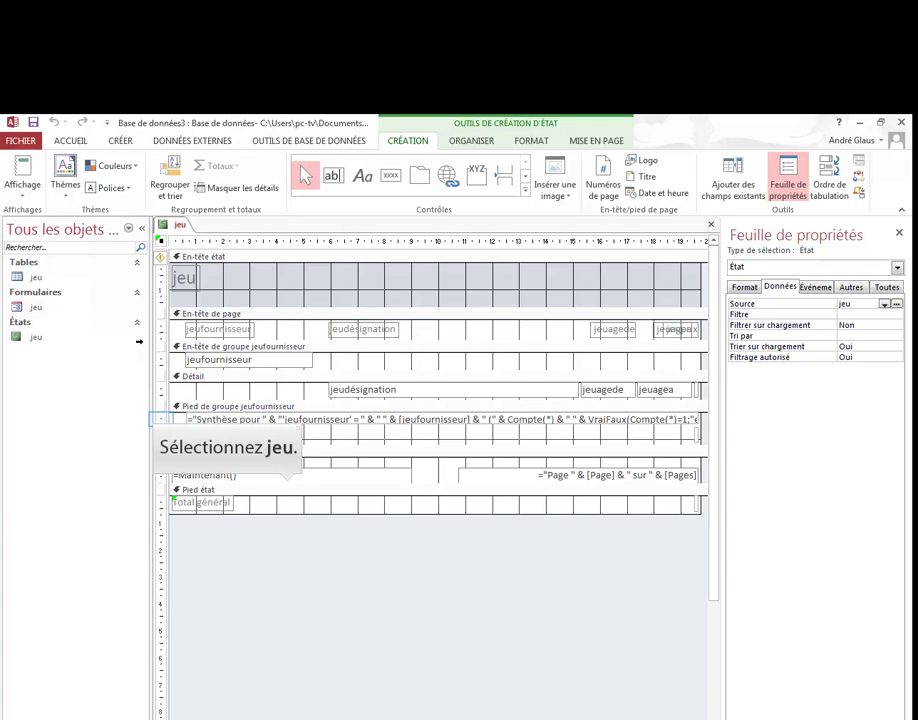
left_click(161, 420)
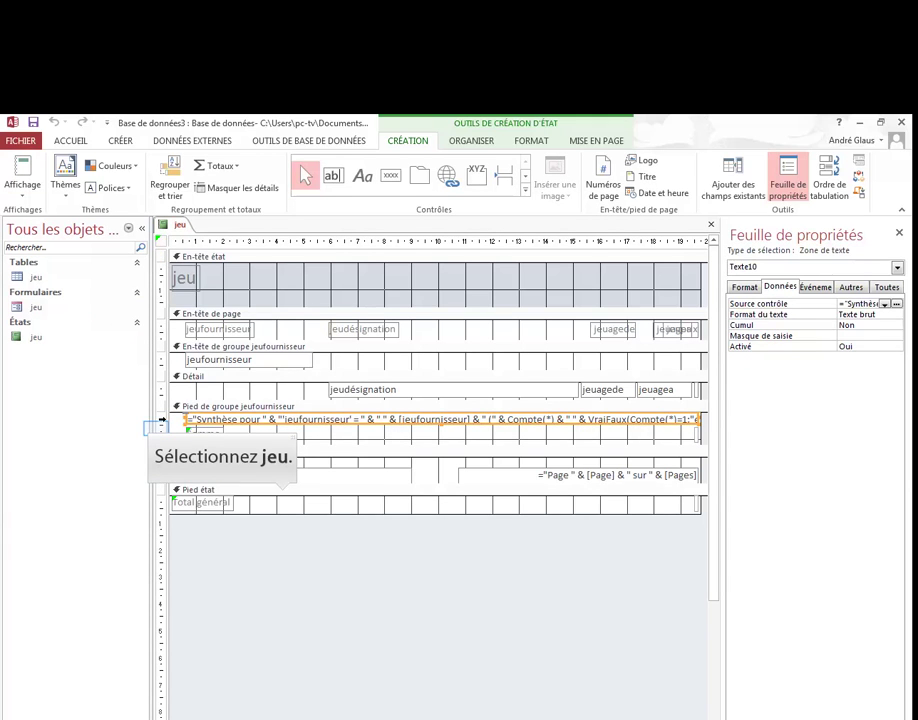
key("Delete")
- Move the jeuprix sum box close to the Somme label in the jeufournisseur group footer and widen it
left_click(158, 431)
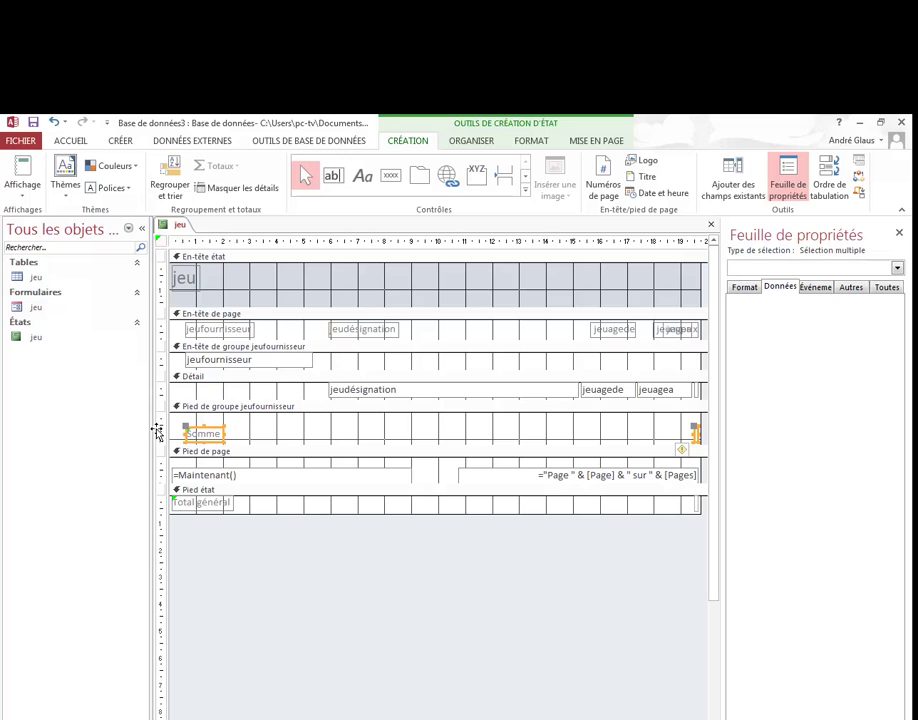
left_click_drag(692, 428, 276, 435)
left_click(316, 434)
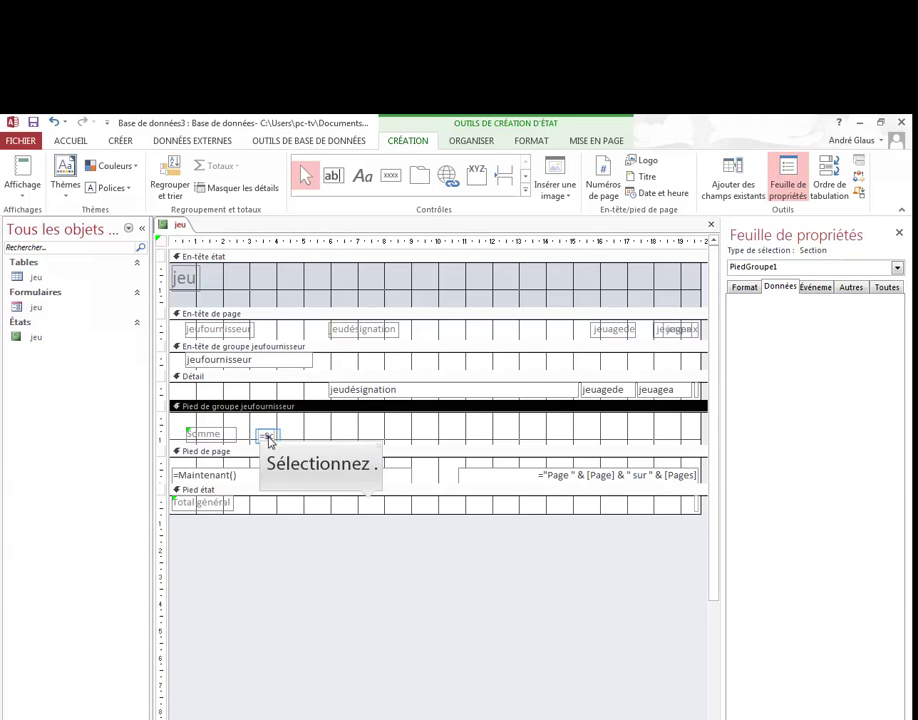
left_click(268, 436)
left_click_drag(270, 436, 325, 438)
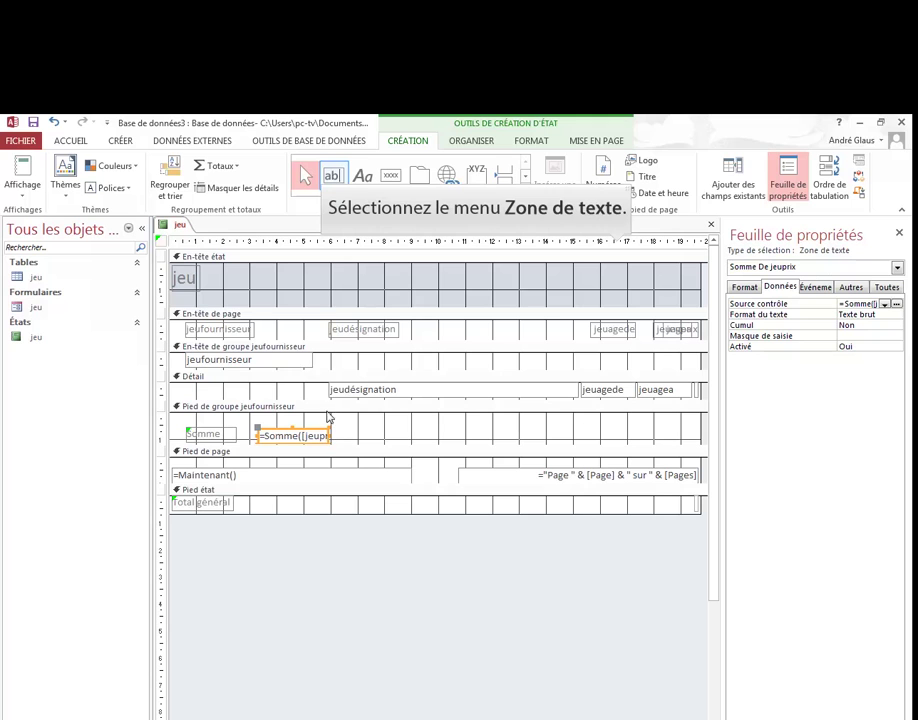
- Add a text box above the jeuprix sum in the jeufournisseur group footer, with a Compte formula on jeudésignation
left_click(332, 177)
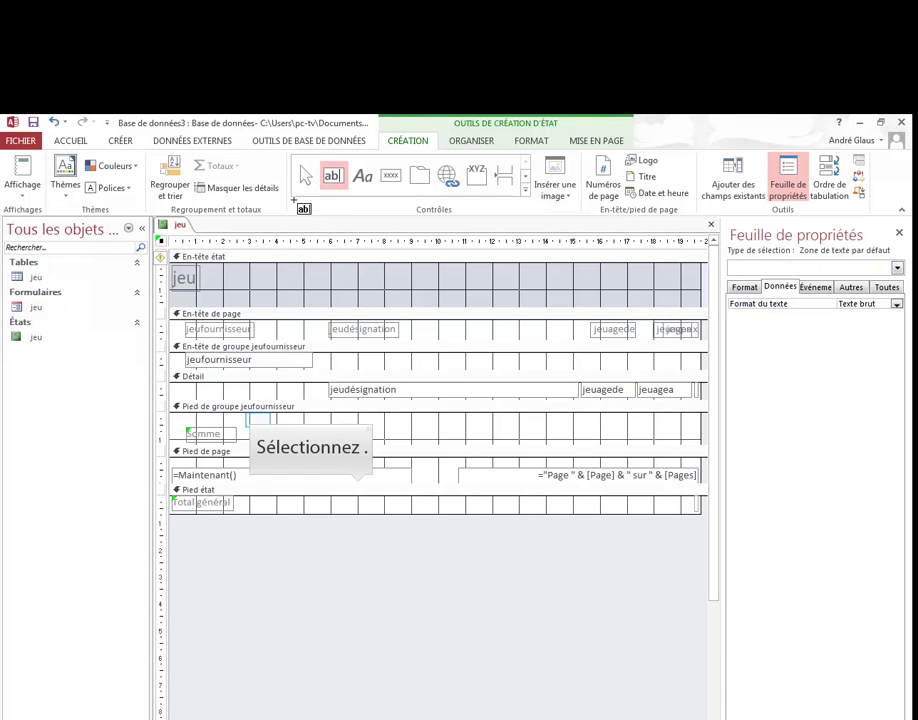
left_click(257, 420)
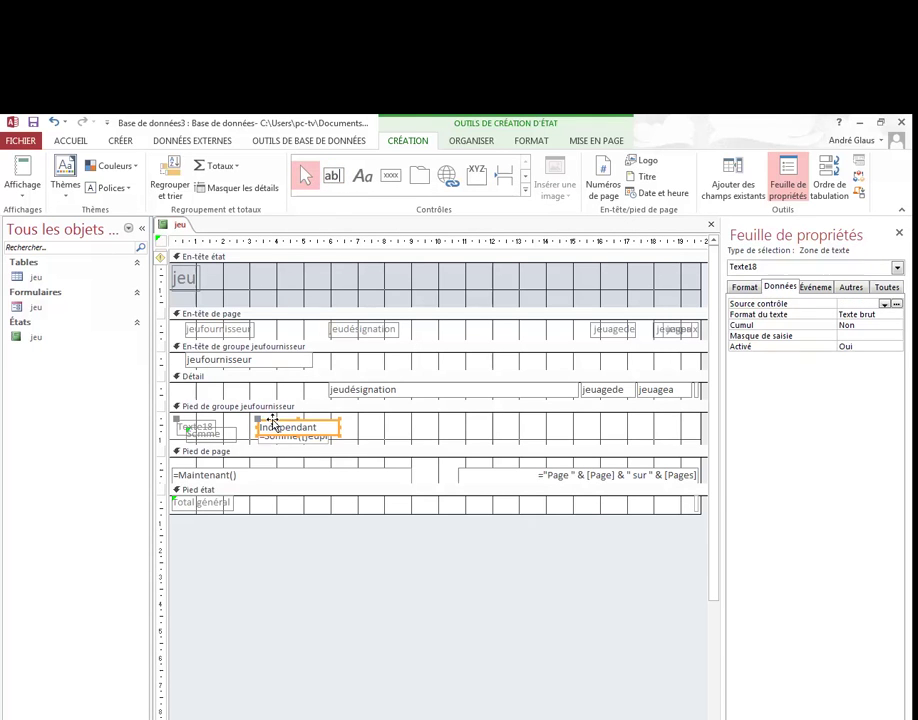
left_click_drag(281, 424, 280, 417)
left_click(280, 419)
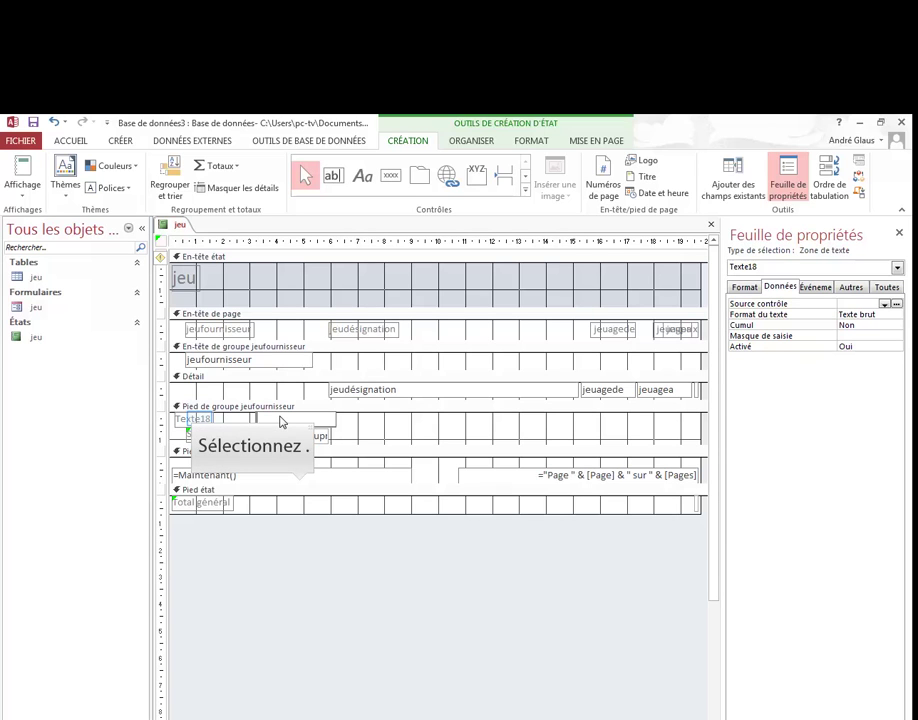
- Caption the new text box's label "Nbre de jeux", and close the report with its changes saved
left_click(200, 428)
left_click(200, 420)
type("Nbre de jeux")
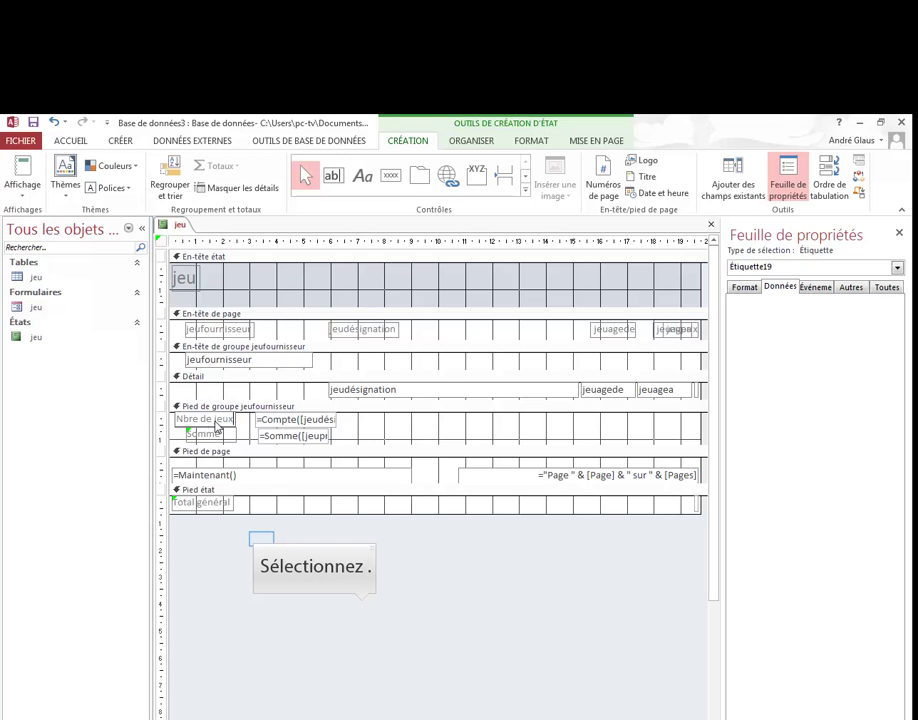
left_click(263, 545)
left_click(711, 224)
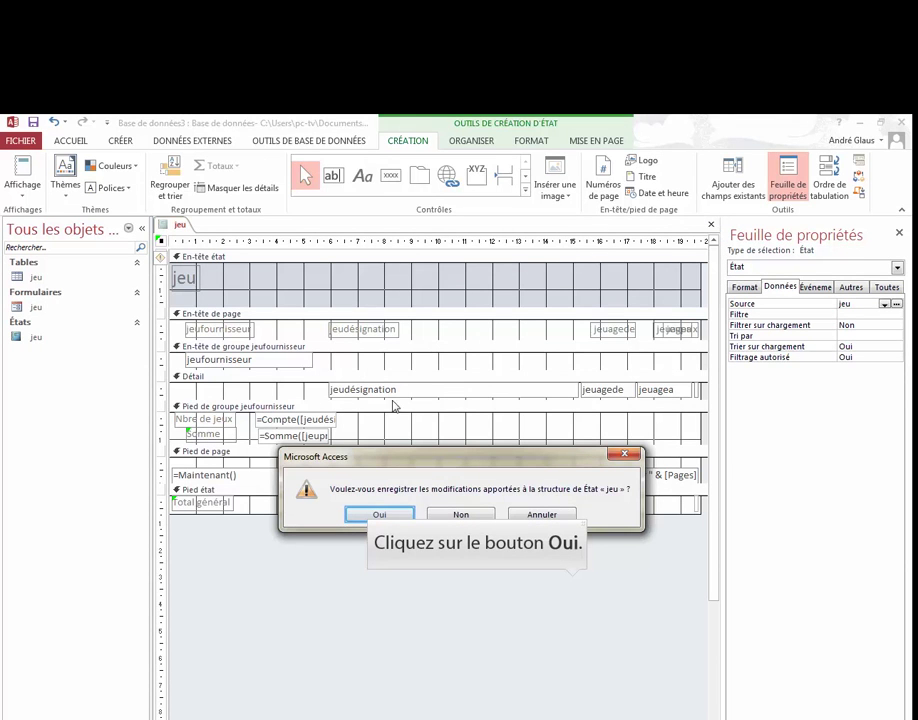
left_click(379, 514)
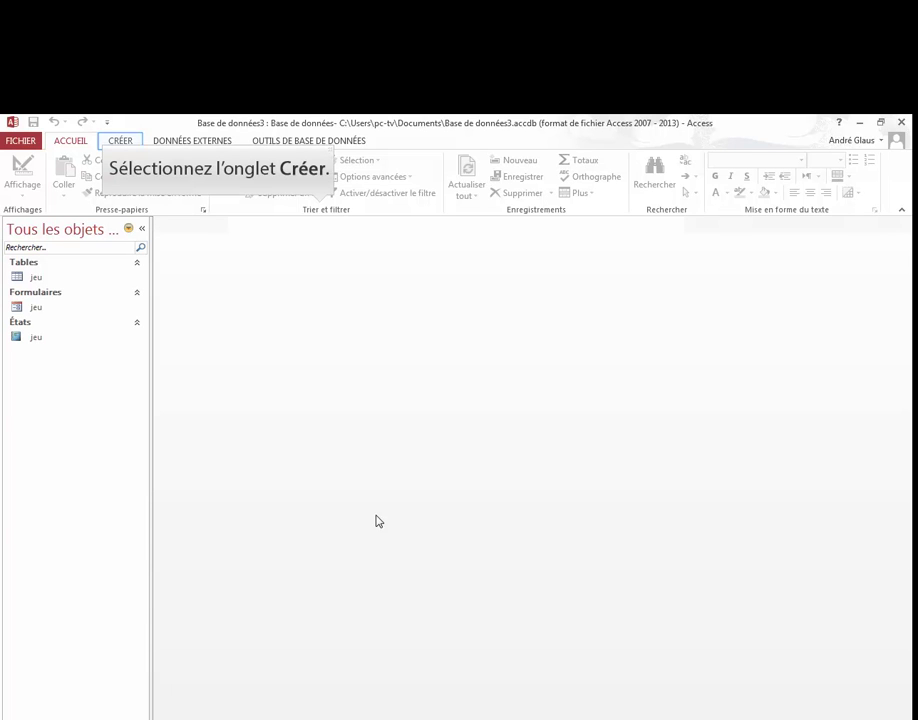
- Start a second wizard-built report on the jeu table with the fields jeudateachat, jeudésignation, jeunuméro and jeutype
left_click(112, 143)
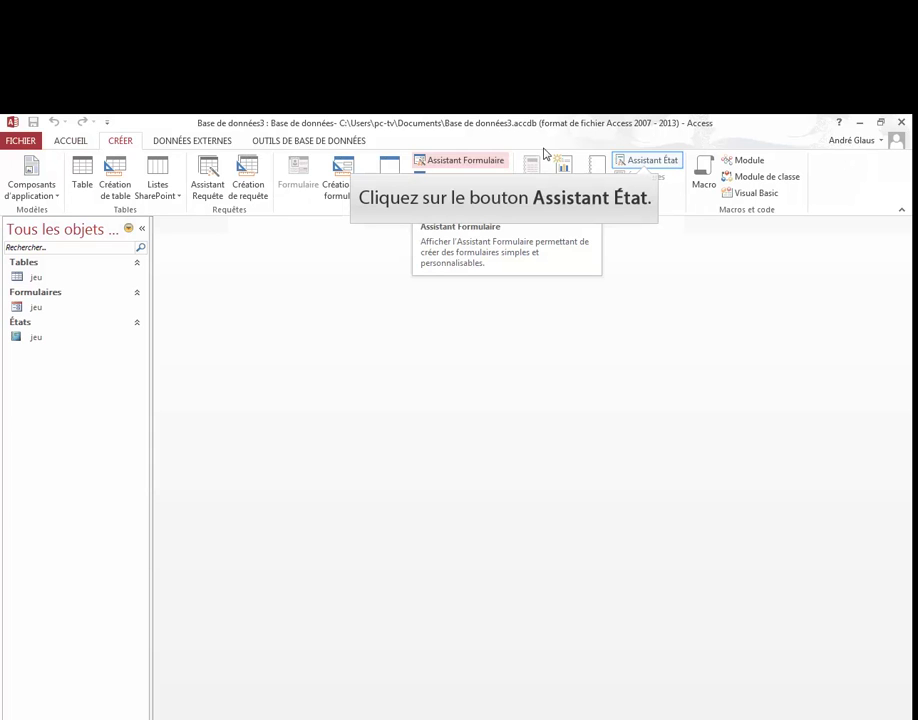
left_click(643, 162)
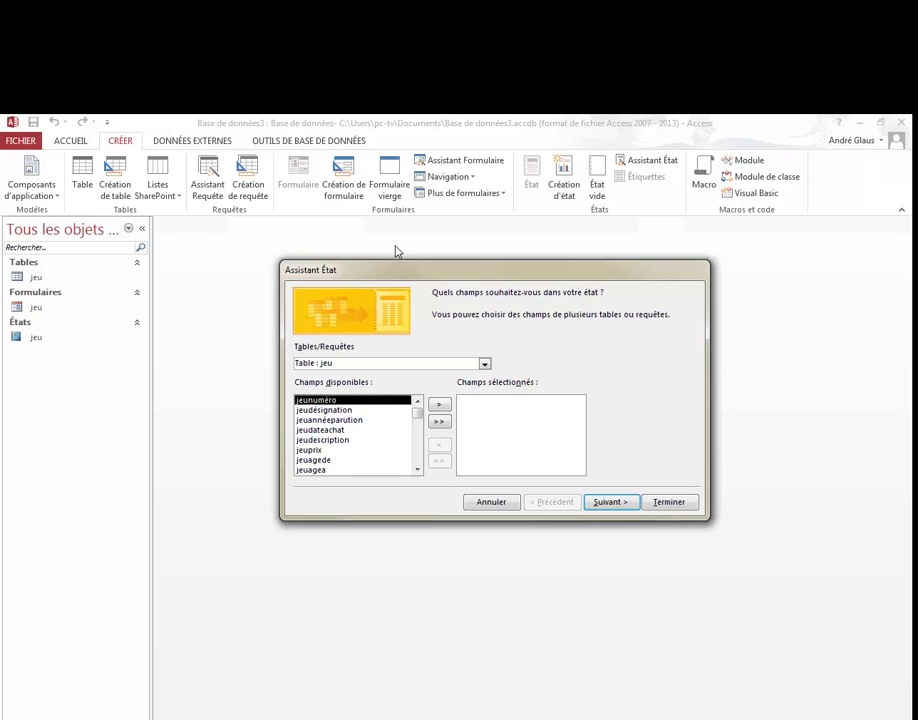
double_click(335, 431)
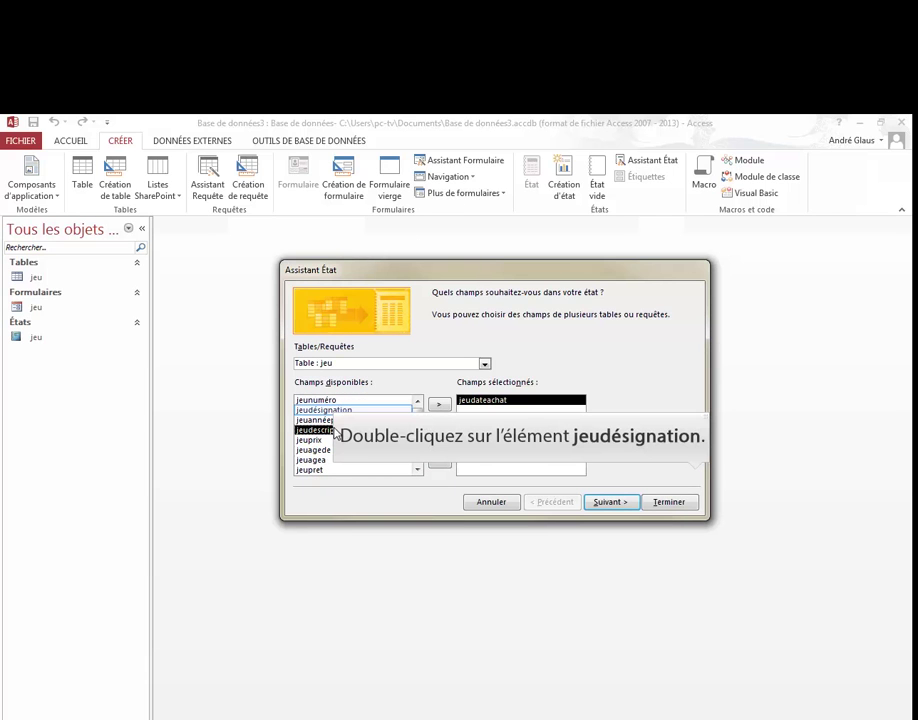
double_click(342, 410)
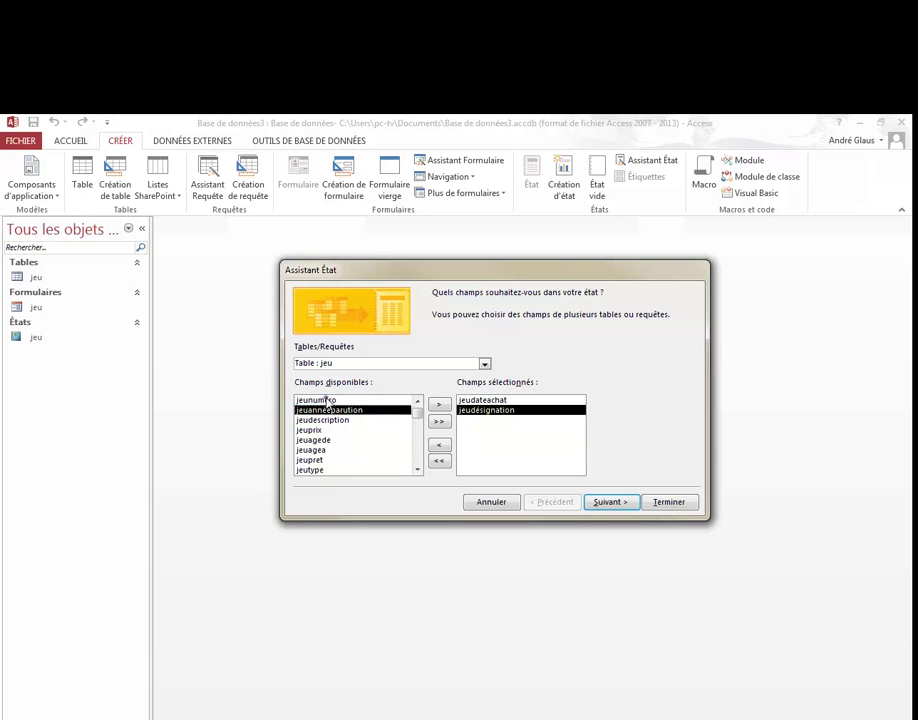
double_click(327, 400)
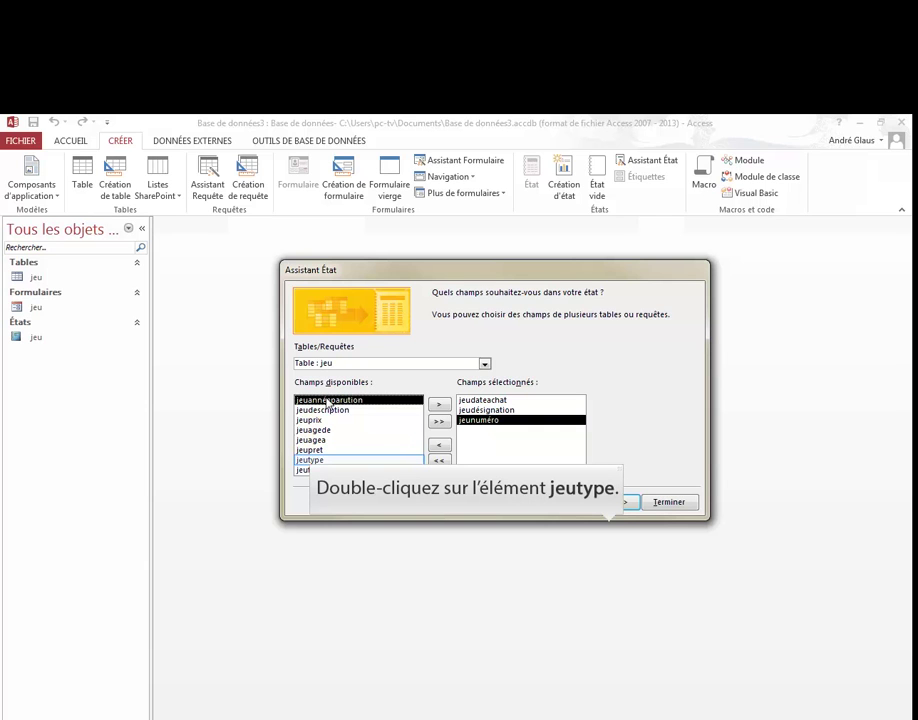
double_click(319, 464)
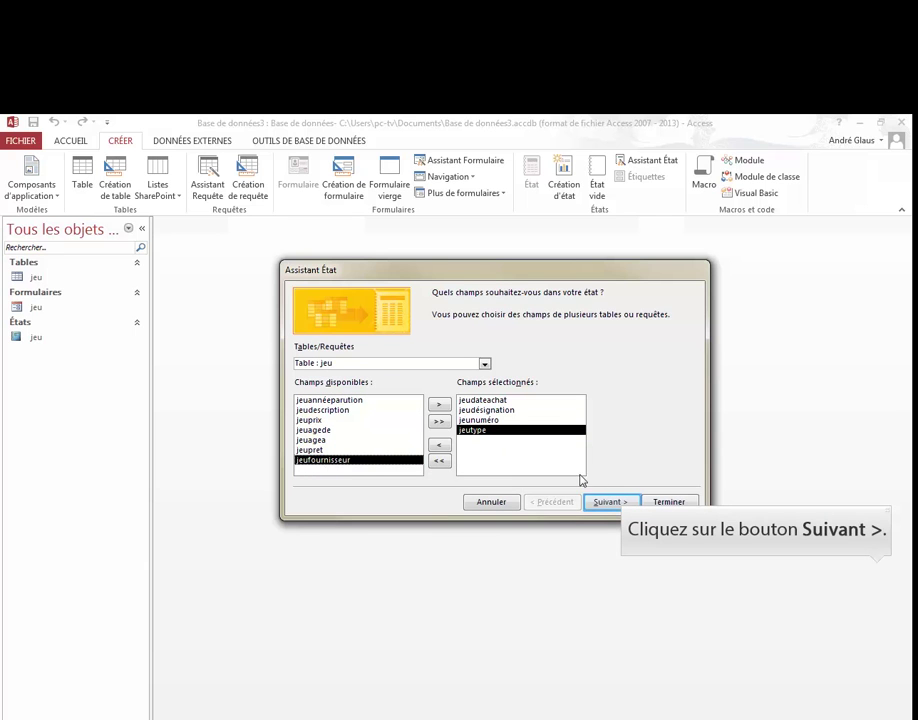
- Group the report by jeudateachat and open the choice of grouping intervals for that field
left_click(628, 500)
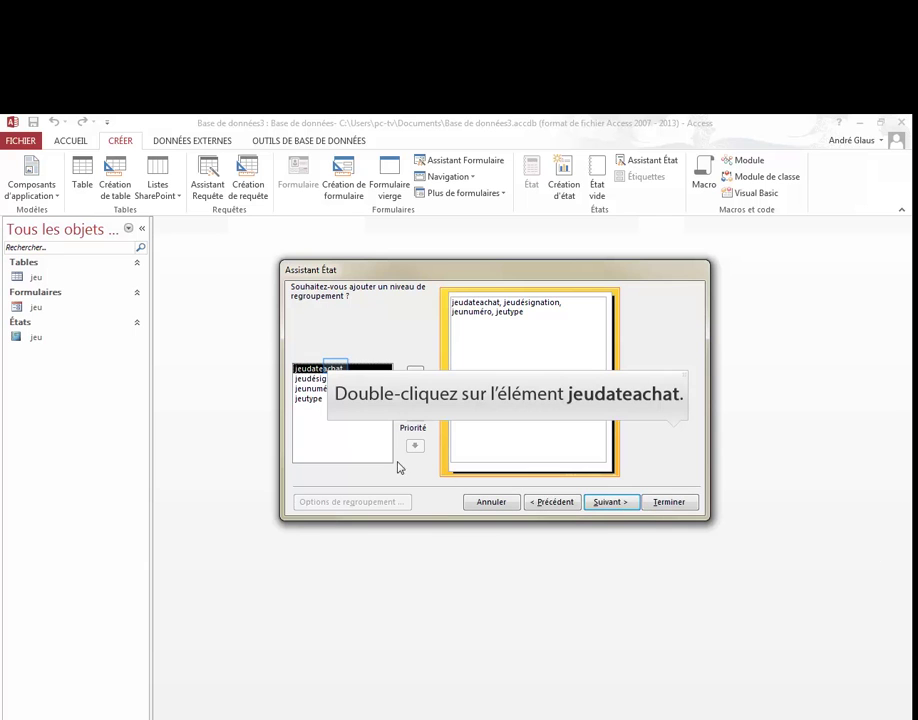
double_click(337, 369)
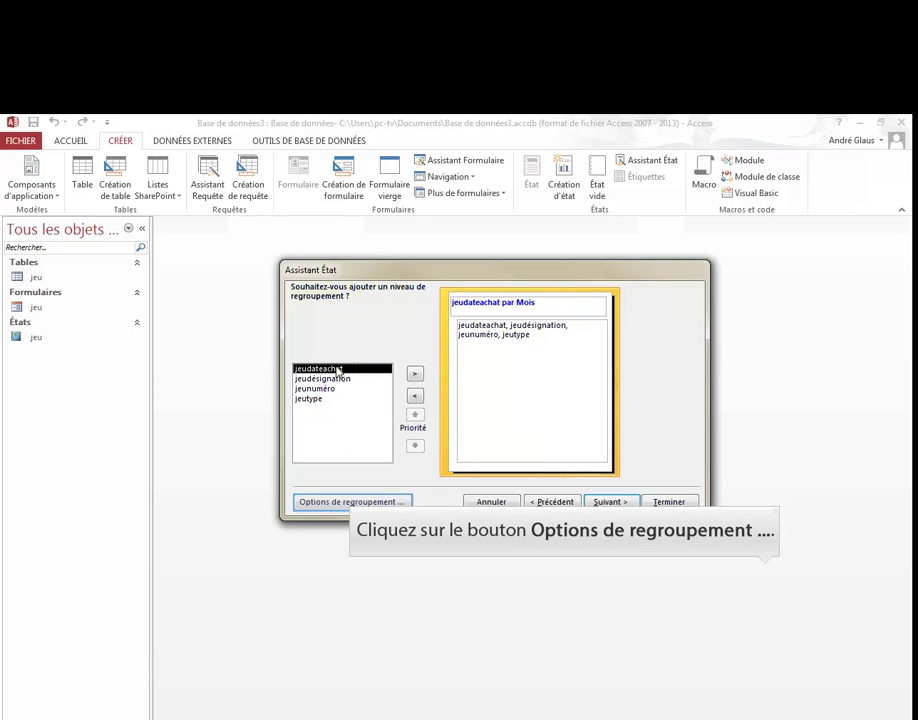
left_click(352, 502)
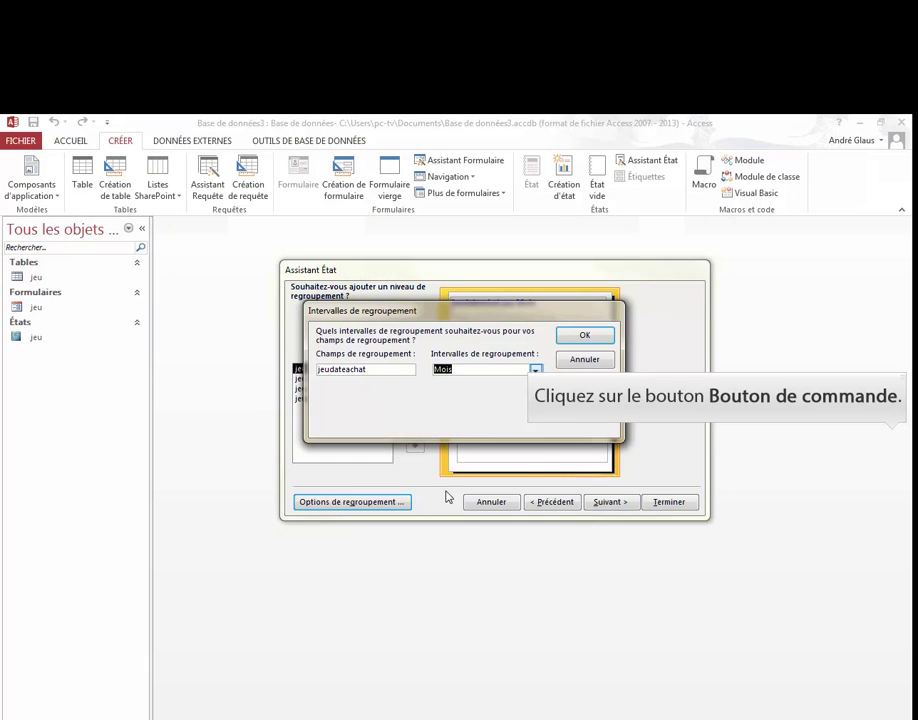
left_click(536, 369)
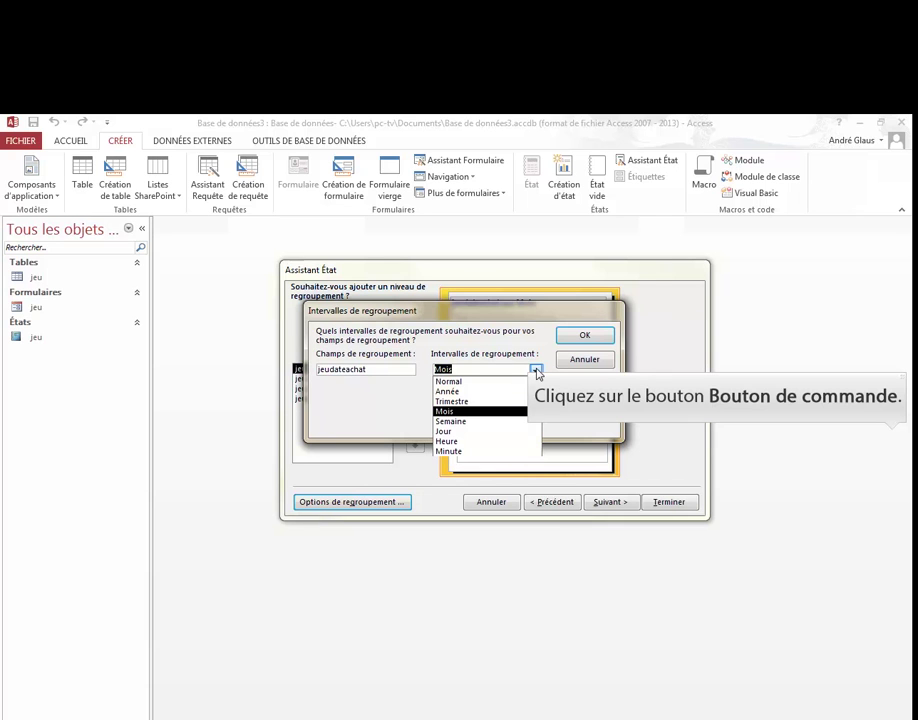